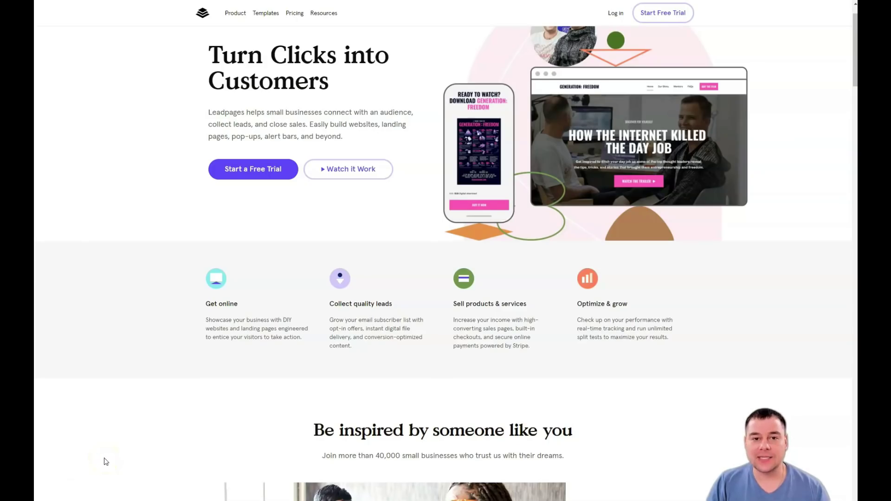
# Look through the Leadpages home page from the introduction to the footer, covering features, templates, integrations and customer service
pyautogui.scroll(-5, 106, 461)
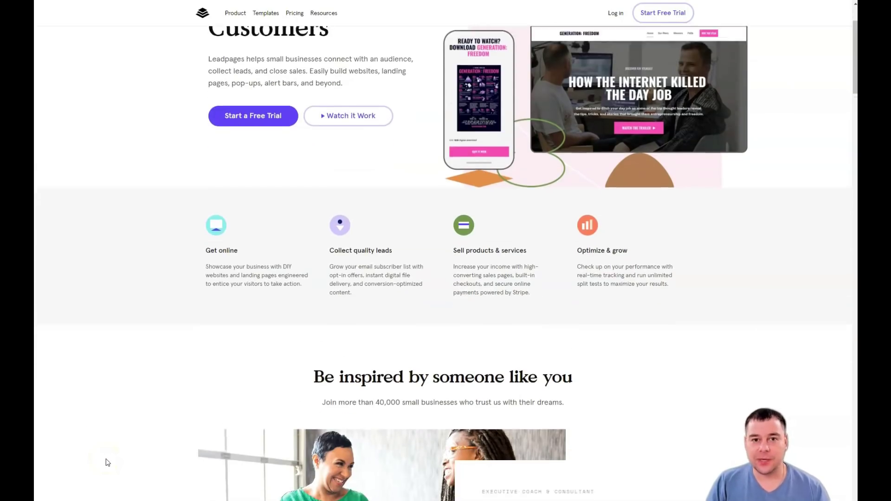
pyautogui.scroll(-3, 110, 459)
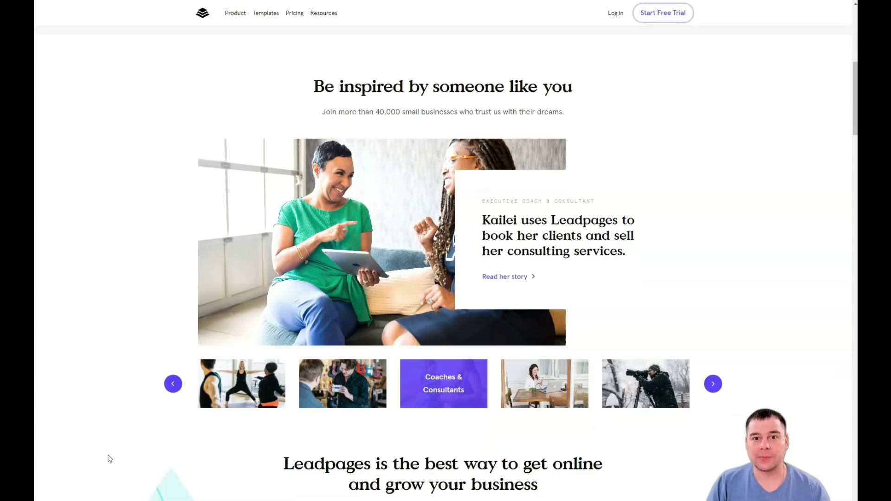
pyautogui.scroll(-3, 110, 459)
pyautogui.scroll(-3, 109, 459)
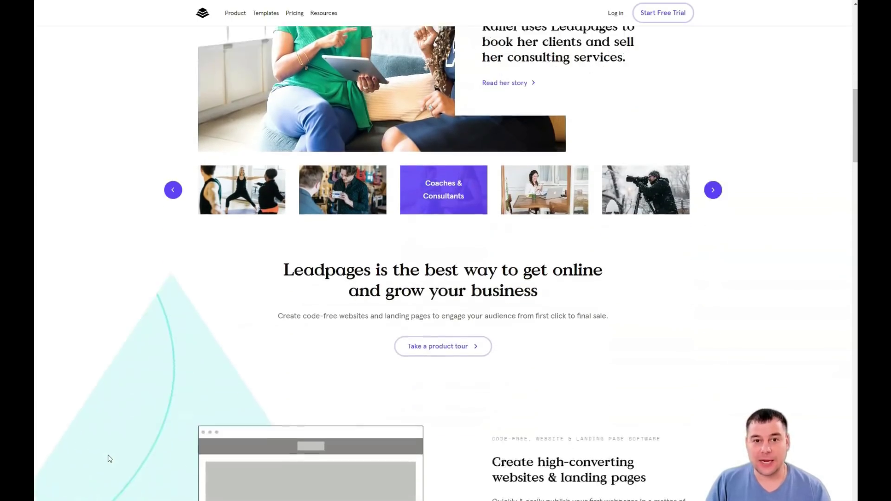
pyautogui.scroll(-3, 109, 458)
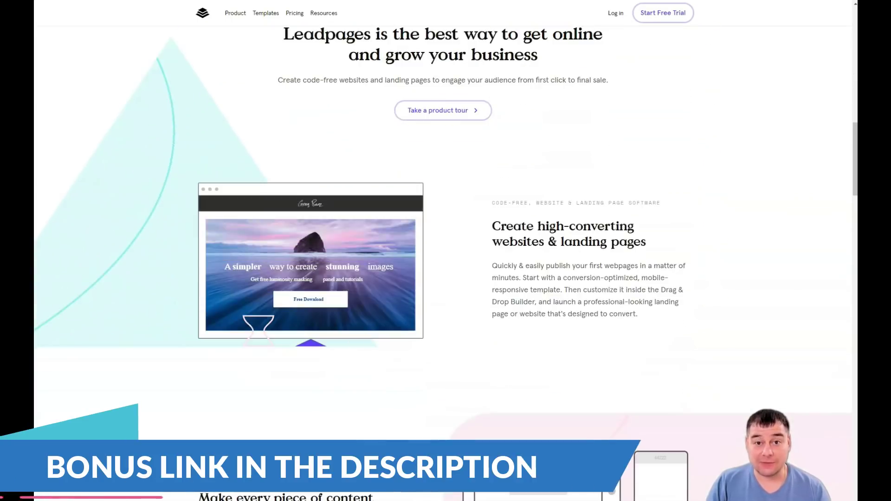
pyautogui.scroll(-2, 109, 459)
pyautogui.scroll(-2, 110, 459)
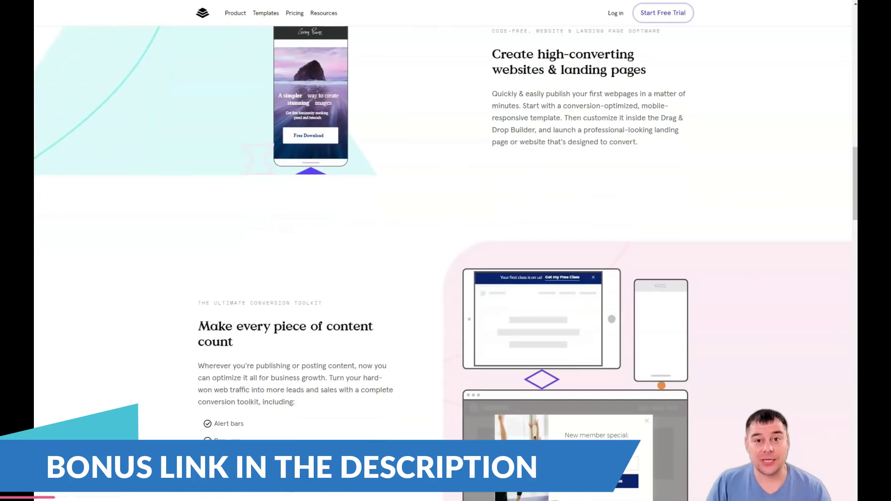
pyautogui.scroll(-5, 110, 459)
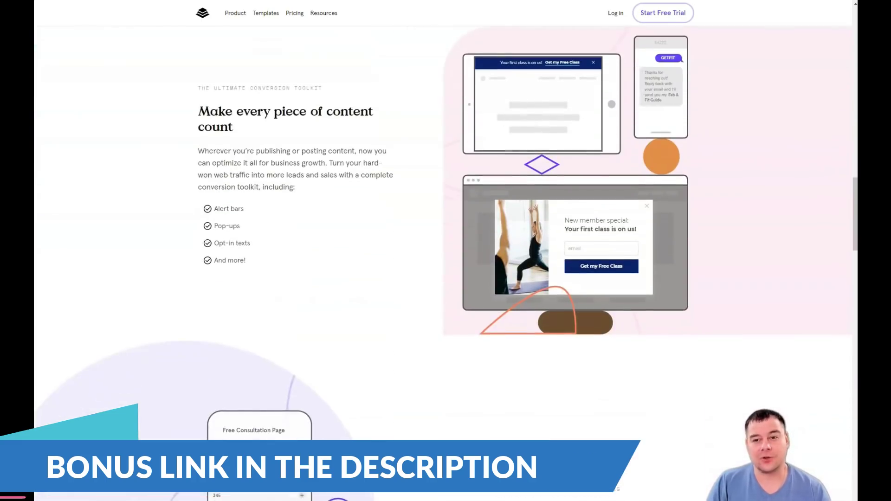
pyautogui.scroll(-3, 110, 459)
pyautogui.scroll(-3, 110, 458)
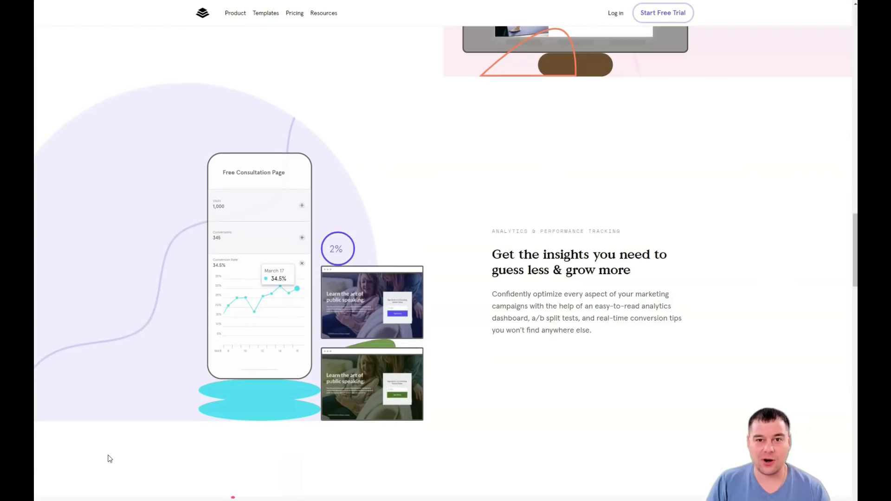
pyautogui.scroll(-2, 110, 459)
pyautogui.scroll(-7, 109, 458)
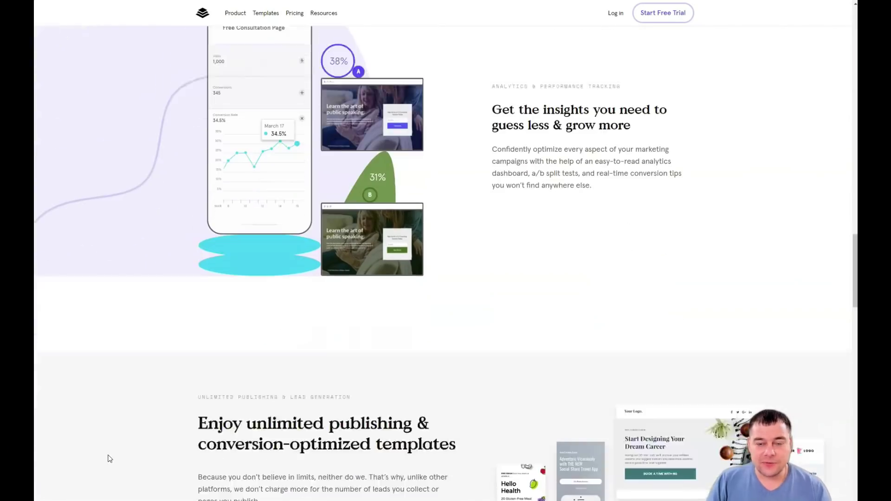
pyautogui.scroll(-6, 110, 459)
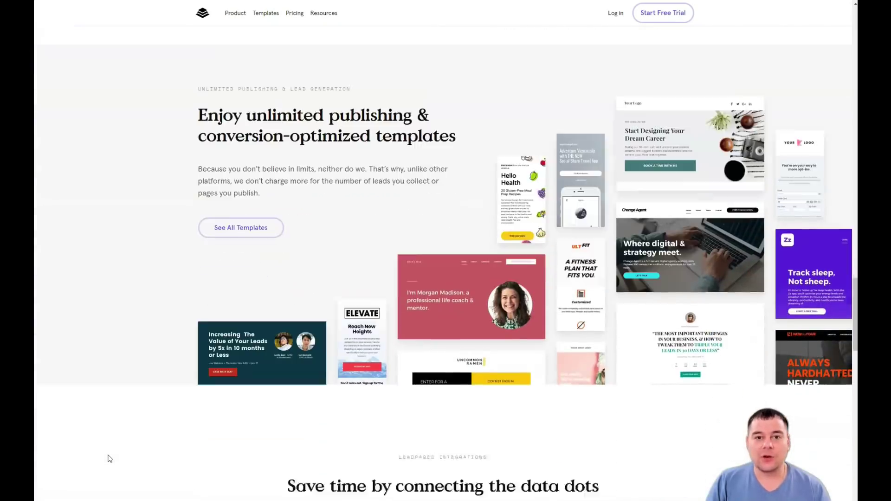
pyautogui.scroll(-6, 110, 458)
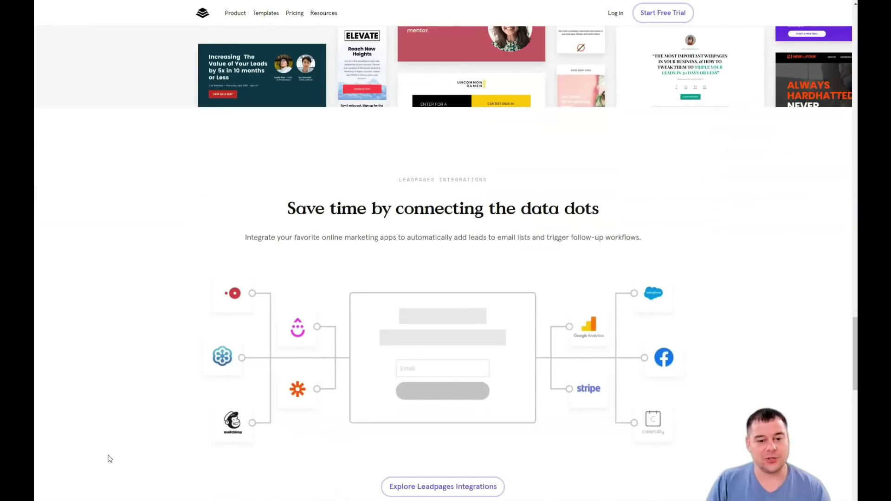
pyautogui.scroll(-6, 109, 458)
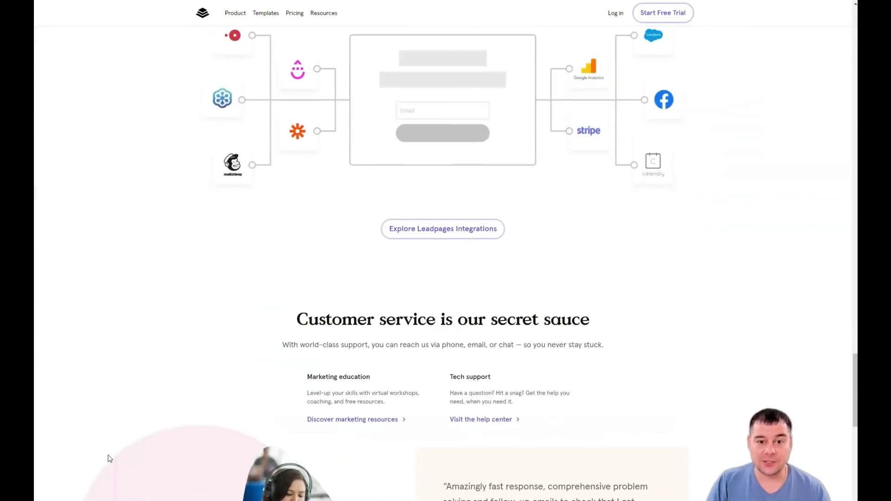
pyautogui.scroll(-7, 110, 459)
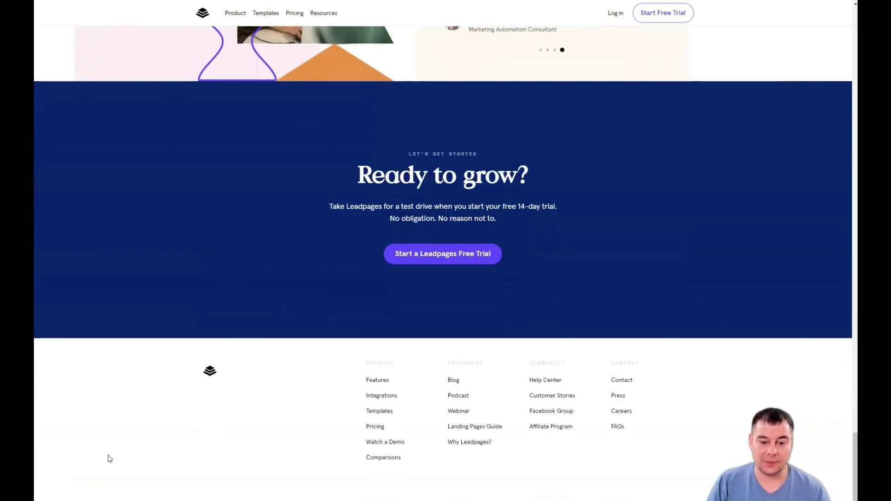
# Review the home page sections again in reverse, from the free trial offer back to the feature overview
pyautogui.scroll(14, 110, 458)
pyautogui.scroll(12, 108, 457)
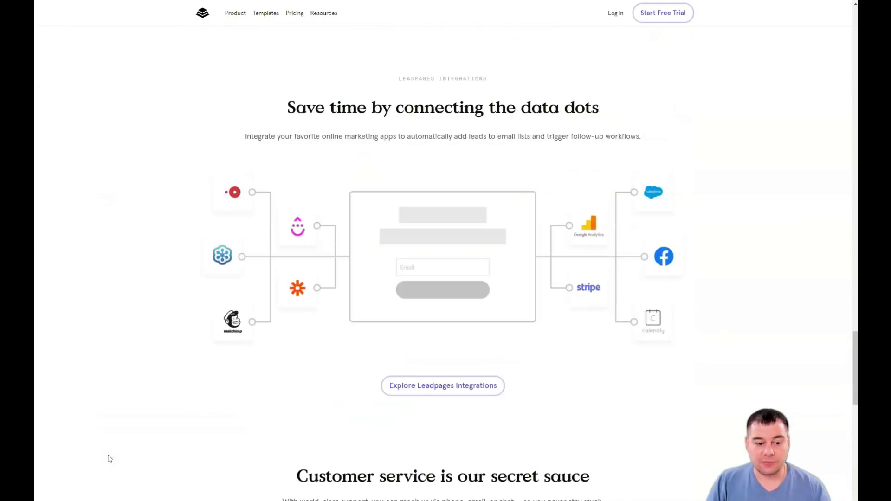
pyautogui.scroll(9, 109, 458)
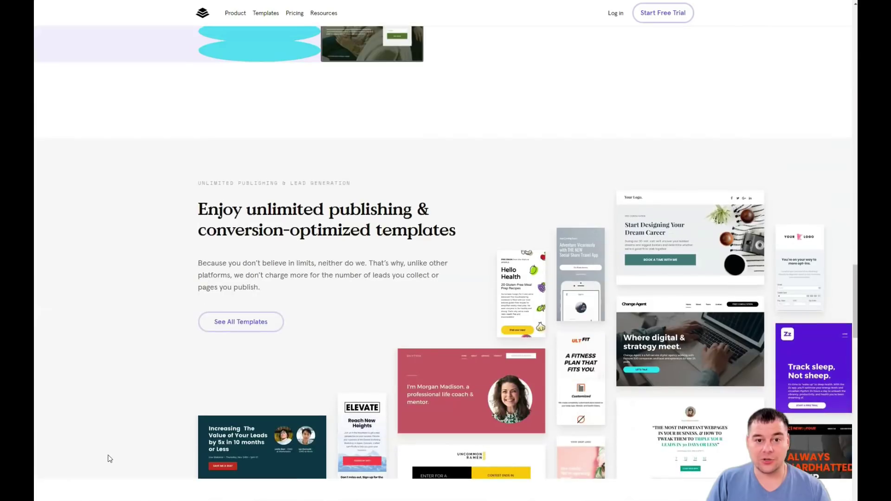
pyautogui.scroll(10, 109, 459)
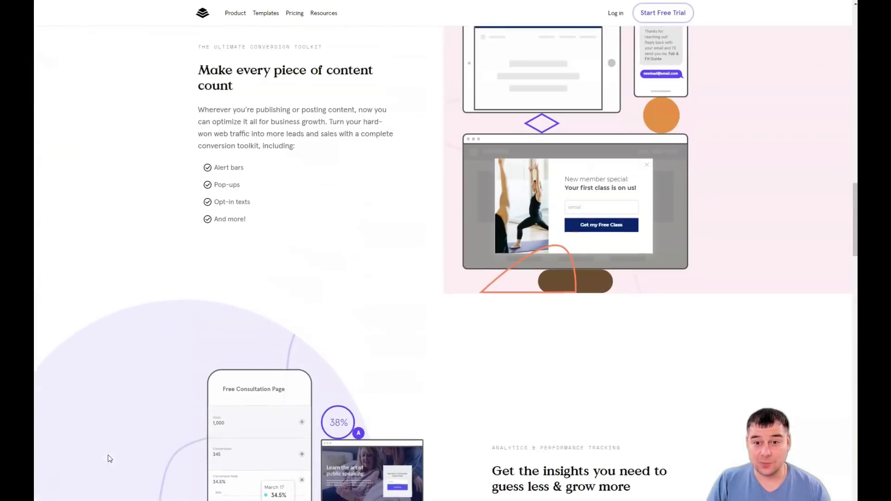
pyautogui.scroll(6, 109, 458)
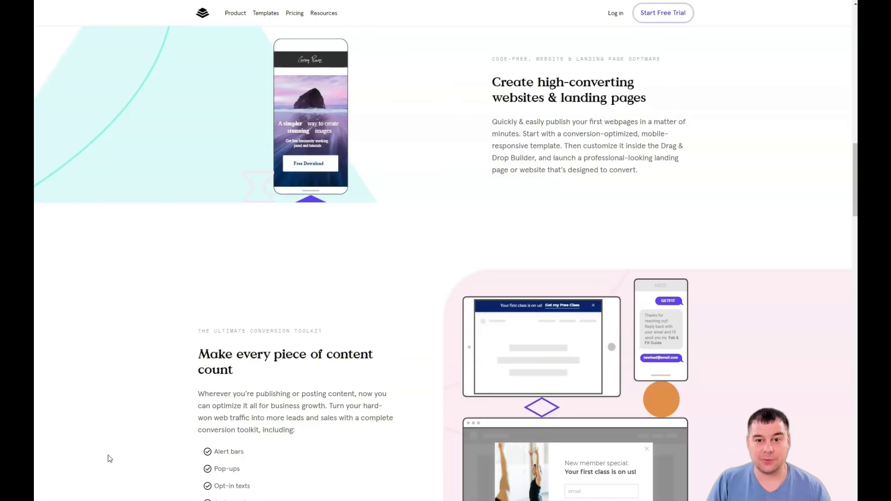
pyautogui.scroll(6, 110, 459)
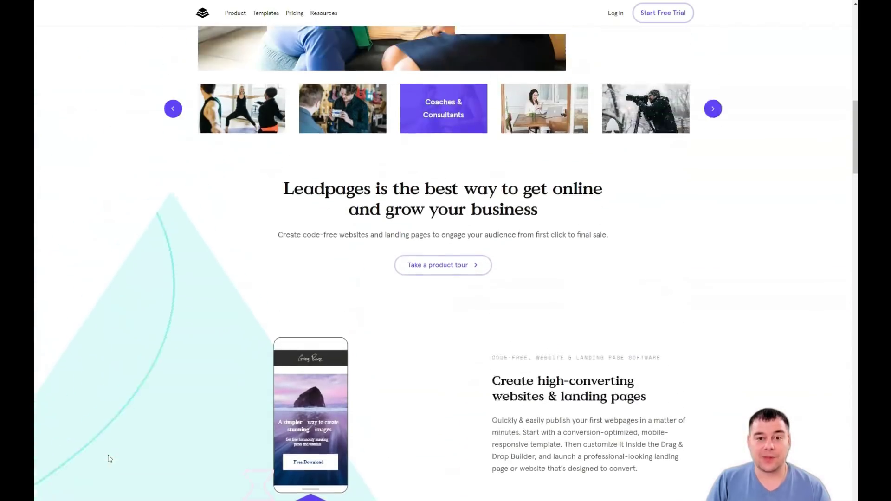
pyautogui.scroll(2, 110, 459)
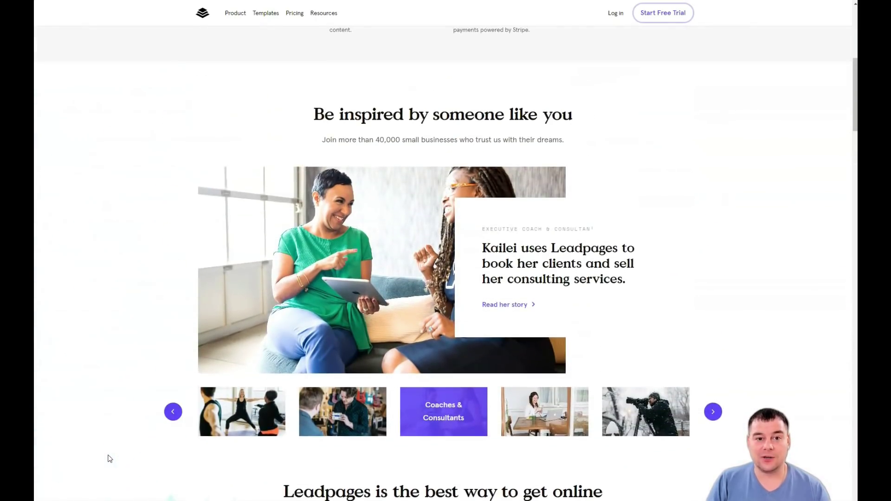
pyautogui.scroll(4, 110, 459)
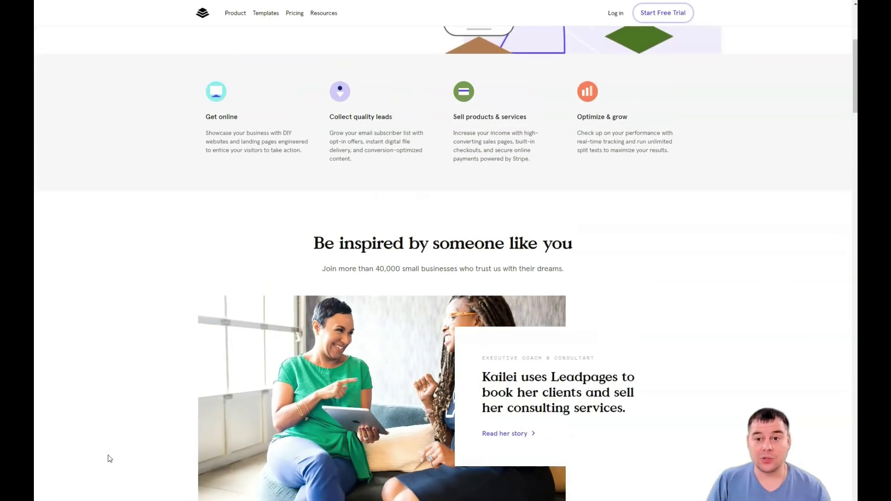
pyautogui.scroll(1, 109, 459)
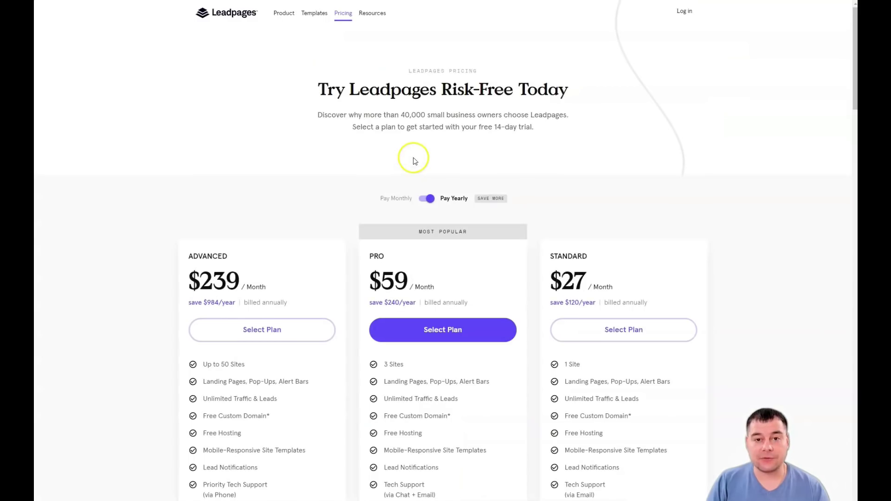
# Compare the yearly prices and included features of the Advanced, Pro and Standard plans on the pricing page
pyautogui.scroll(-2, 411, 160)
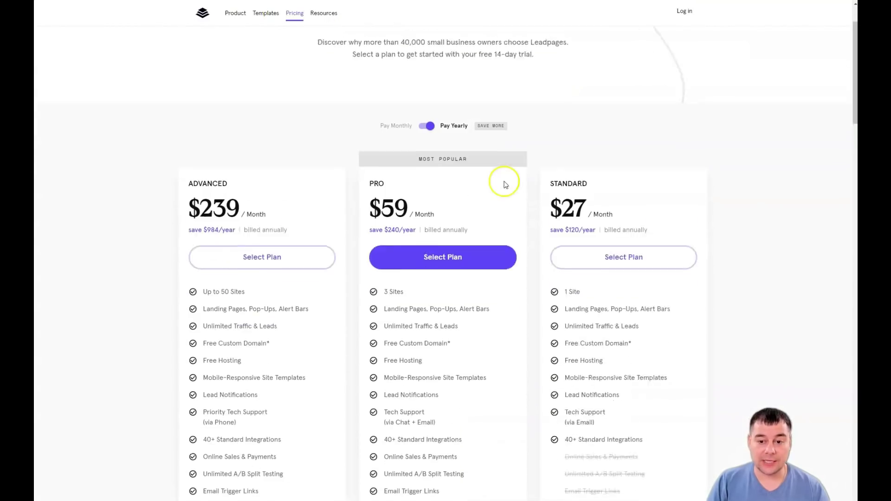
pyautogui.scroll(-1, 504, 181)
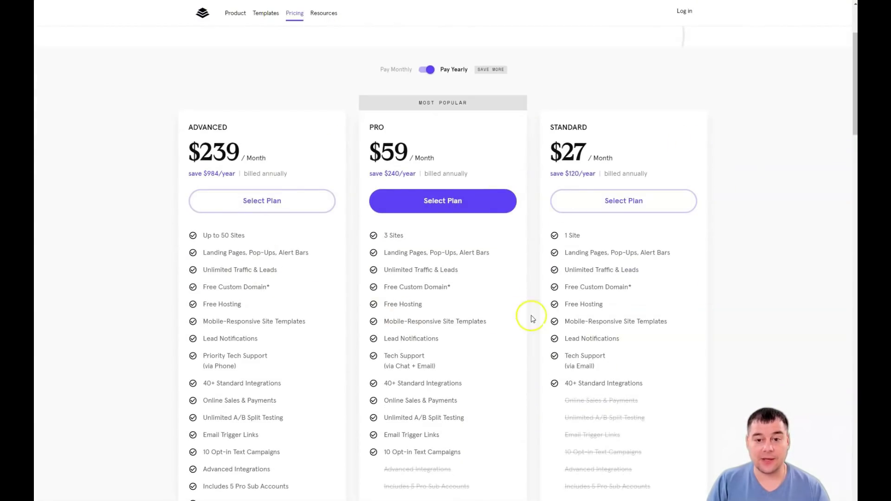
pyautogui.moveTo(565, 309)
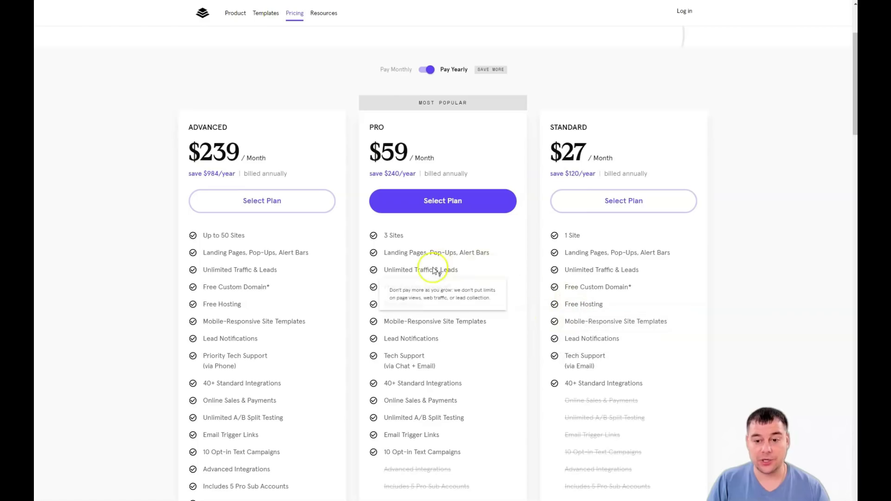
pyautogui.moveTo(554, 371)
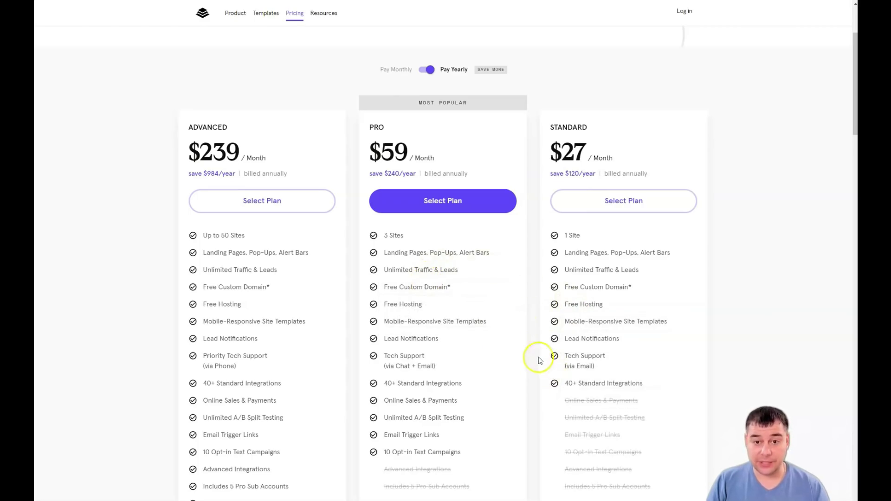
pyautogui.scroll(2, 529, 295)
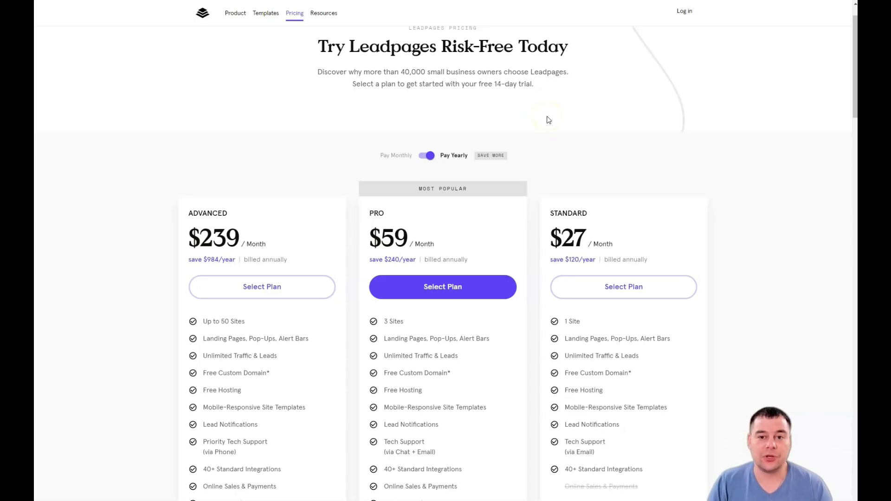
pyautogui.scroll(-2, 548, 119)
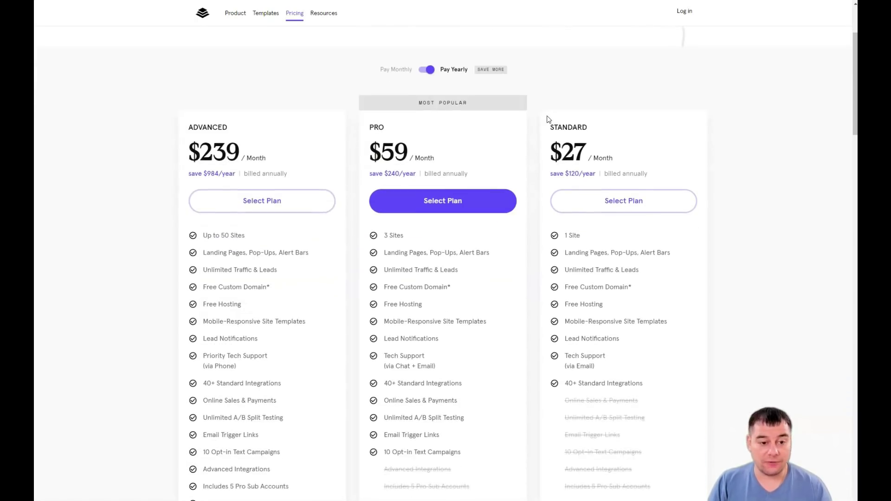
pyautogui.scroll(1, 549, 119)
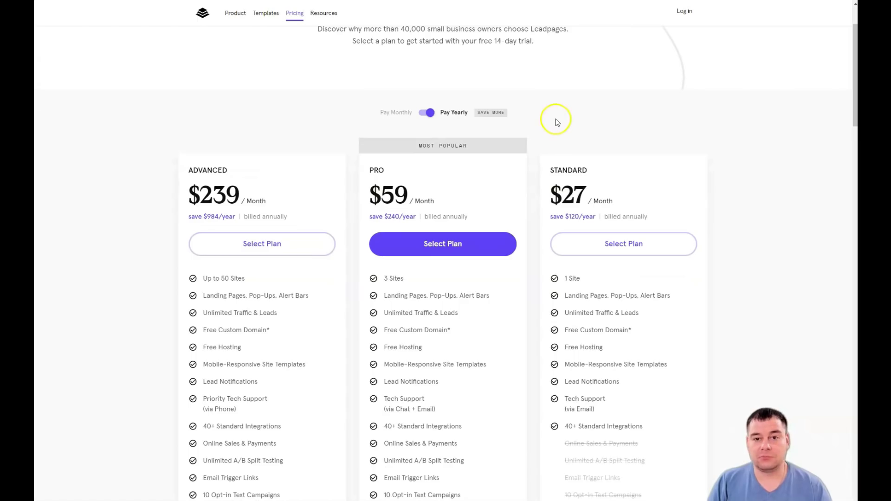
pyautogui.scroll(1, 556, 123)
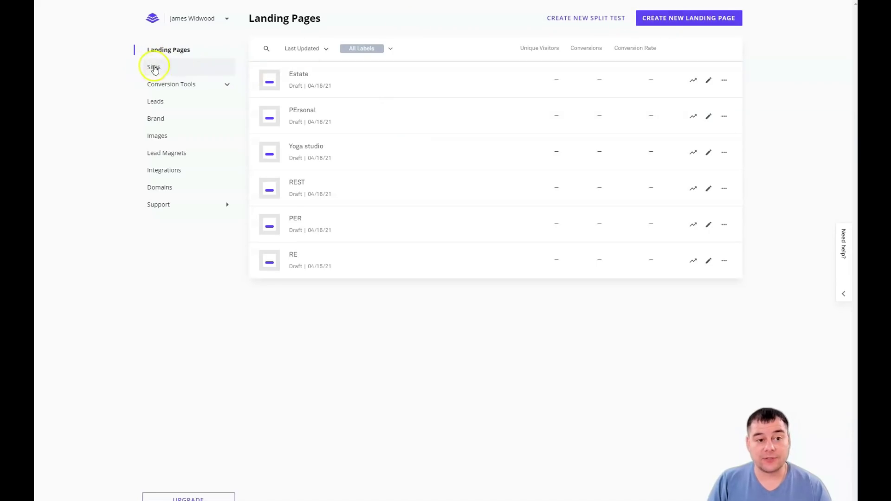
# Reveal the available conversion tools, then start creating a new landing page from the Landing Pages list
pyautogui.click(219, 87)
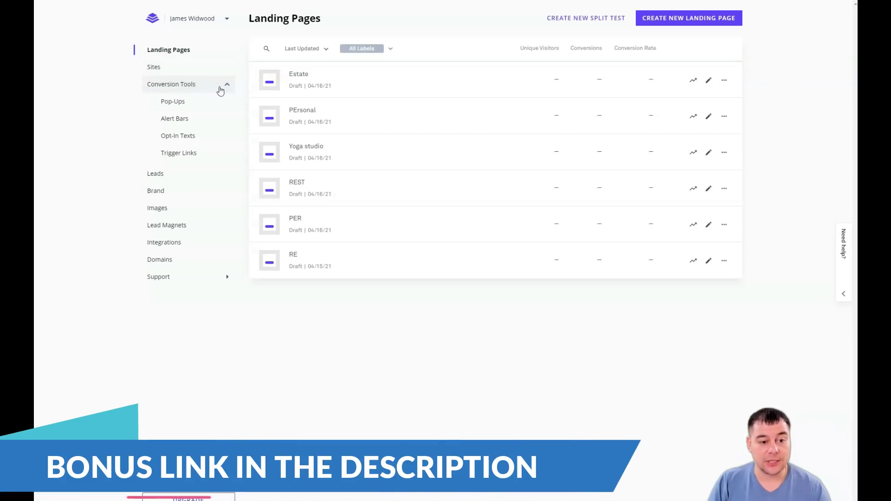
pyautogui.click(162, 52)
pyautogui.click(676, 18)
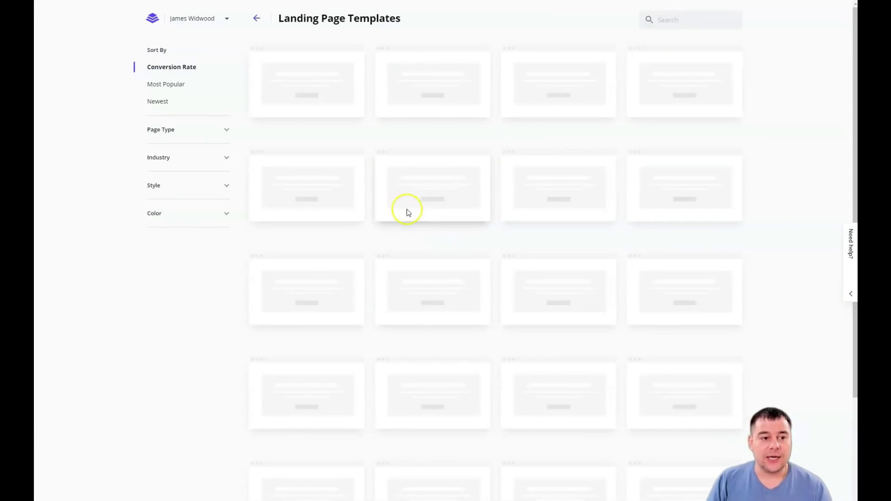
# Look through the landing page templates sorted by conversion rate to see the variety of designs on offer
pyautogui.scroll(-5, 466, 210)
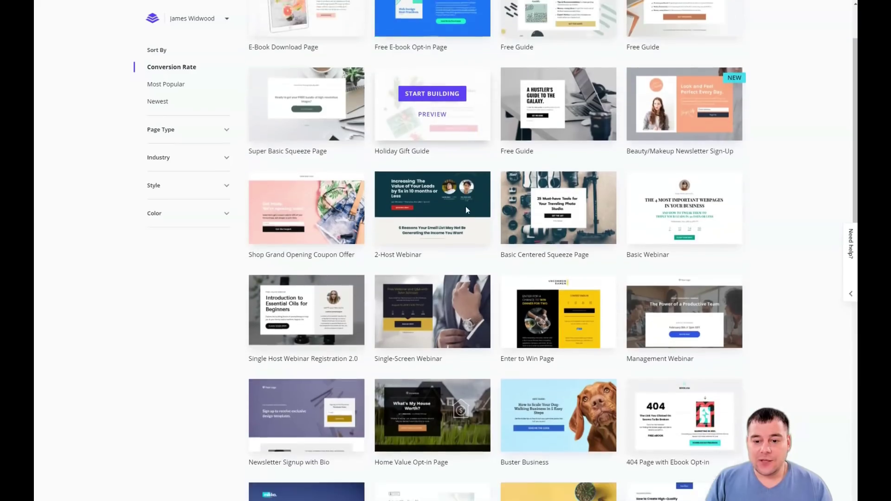
pyautogui.scroll(-7, 466, 207)
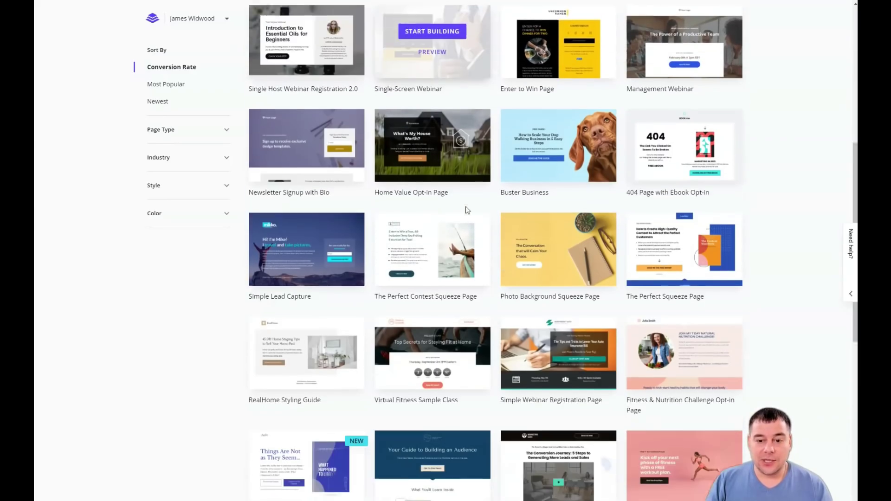
pyautogui.scroll(-10, 466, 210)
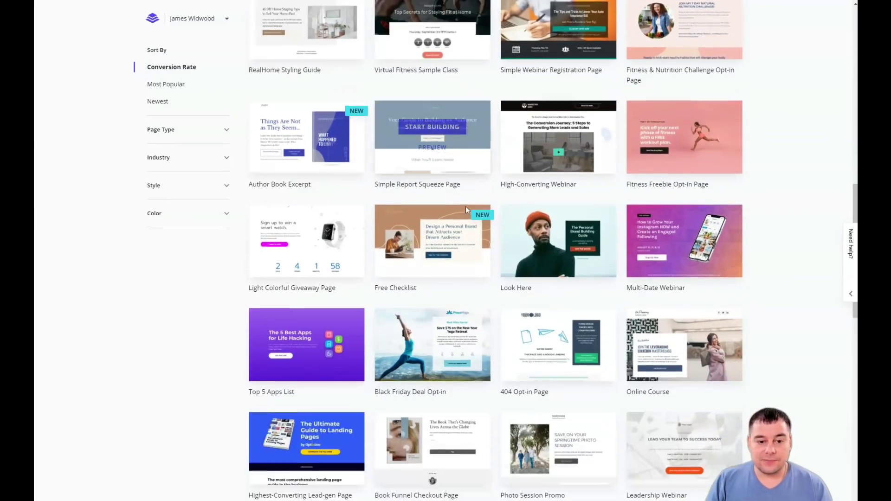
pyautogui.scroll(-12, 466, 209)
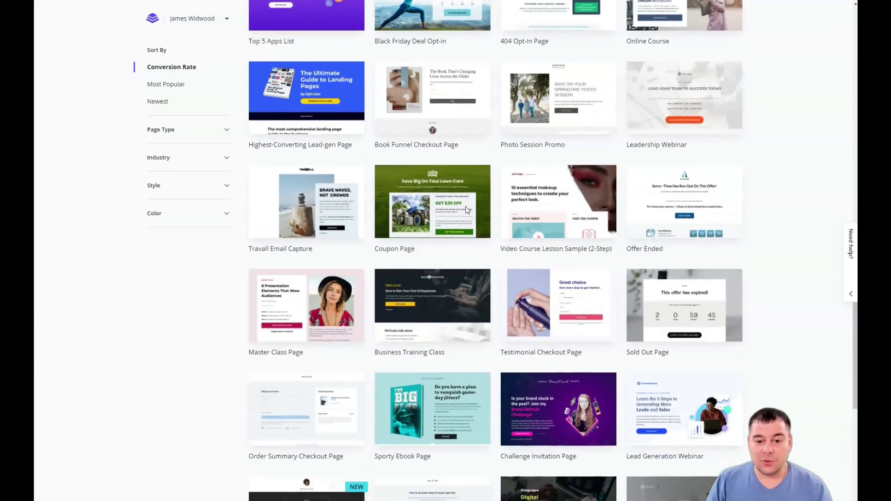
pyautogui.scroll(-9, 466, 210)
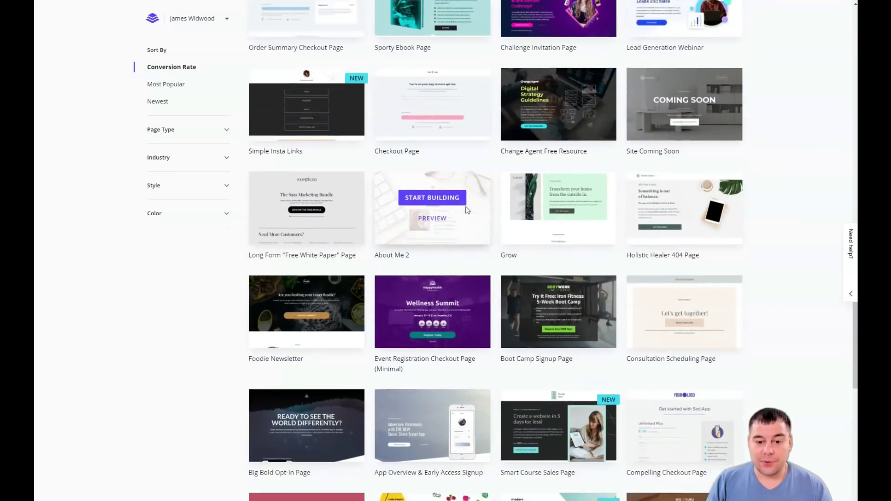
pyautogui.scroll(-11, 467, 210)
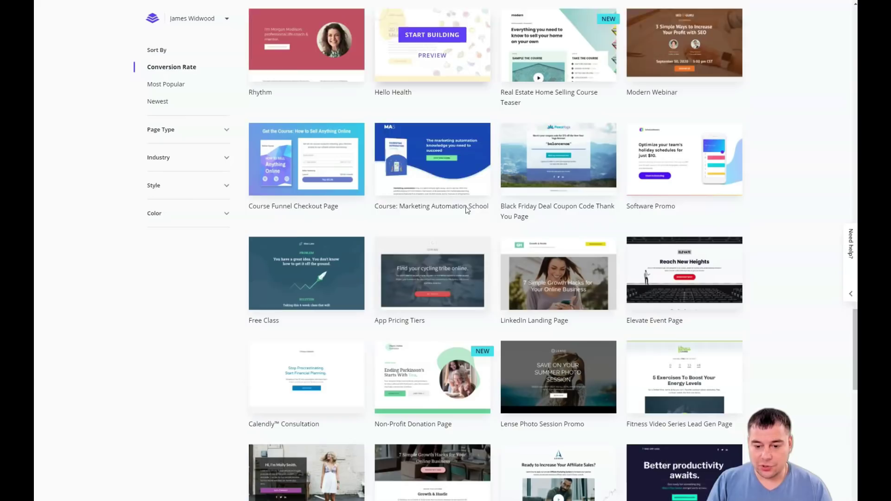
pyautogui.scroll(-4, 467, 207)
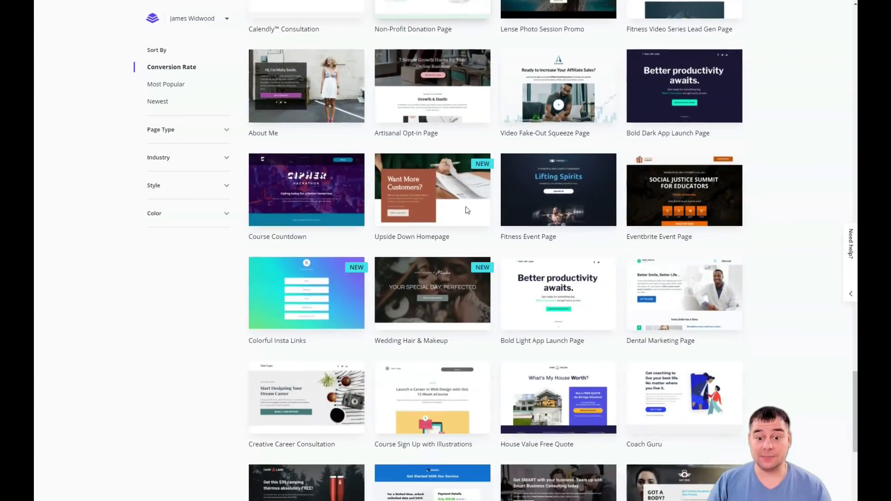
pyautogui.scroll(-3, 467, 207)
pyautogui.scroll(6, 367, 163)
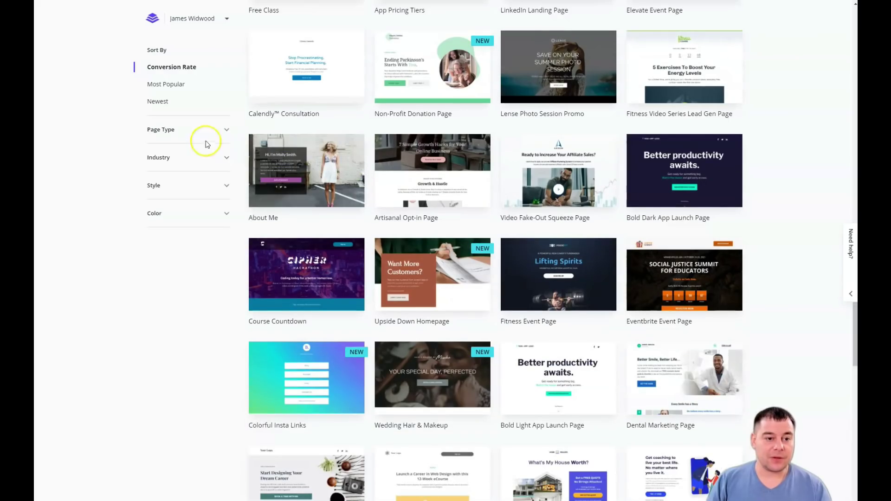
# Examine the template filter options for page type, industry and color without applying any of them
pyautogui.click(227, 131)
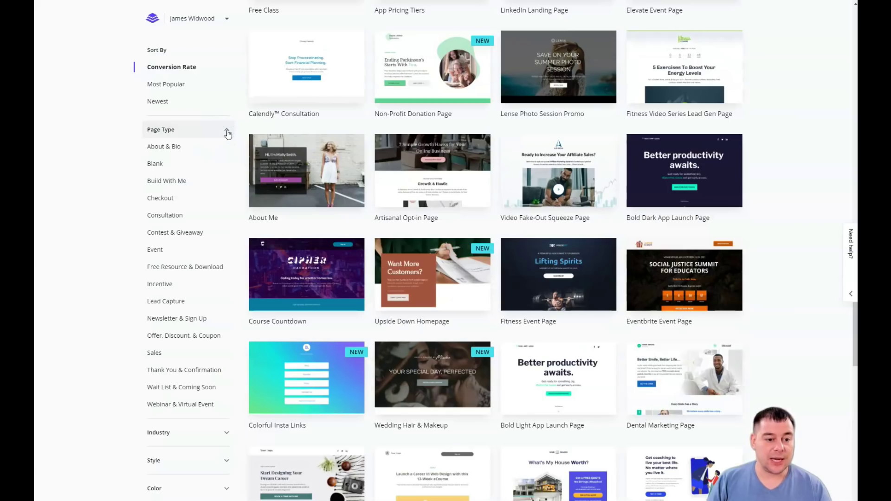
pyautogui.click(224, 433)
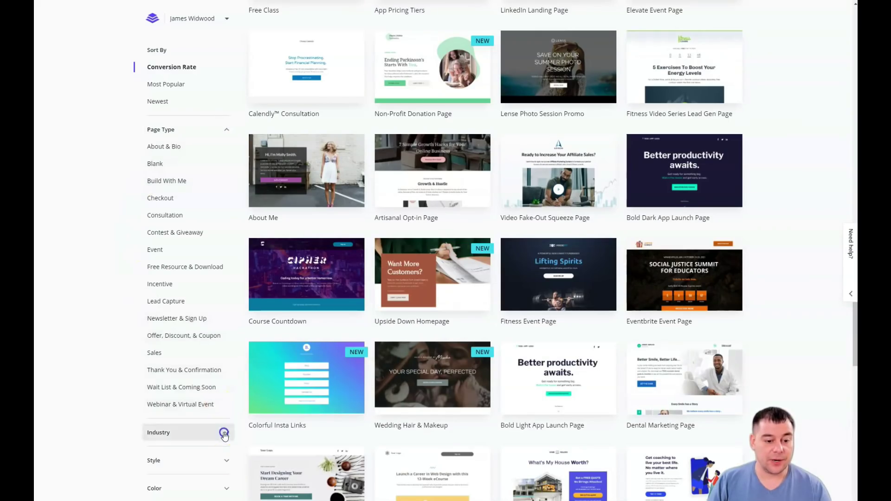
pyautogui.click(204, 445)
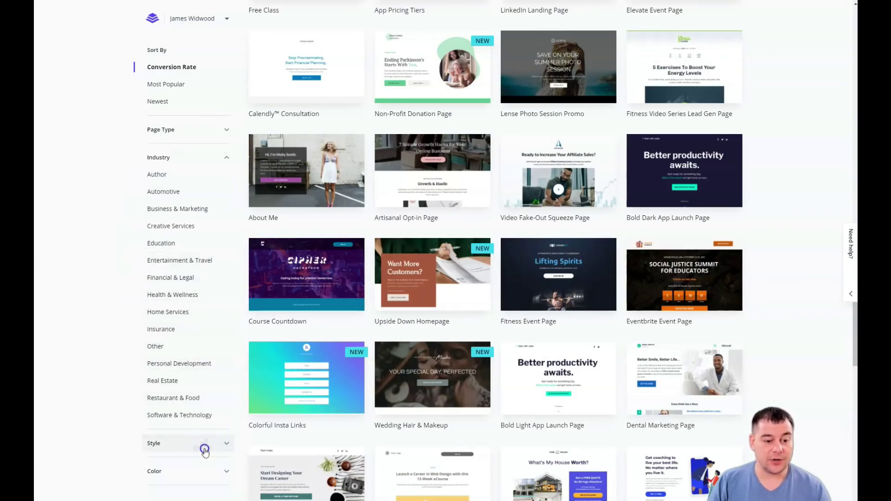
pyautogui.click(214, 351)
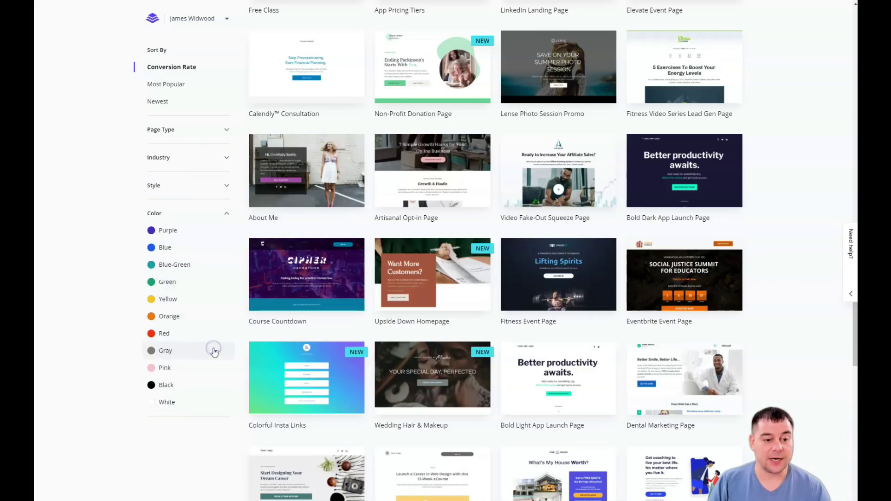
pyautogui.click(227, 213)
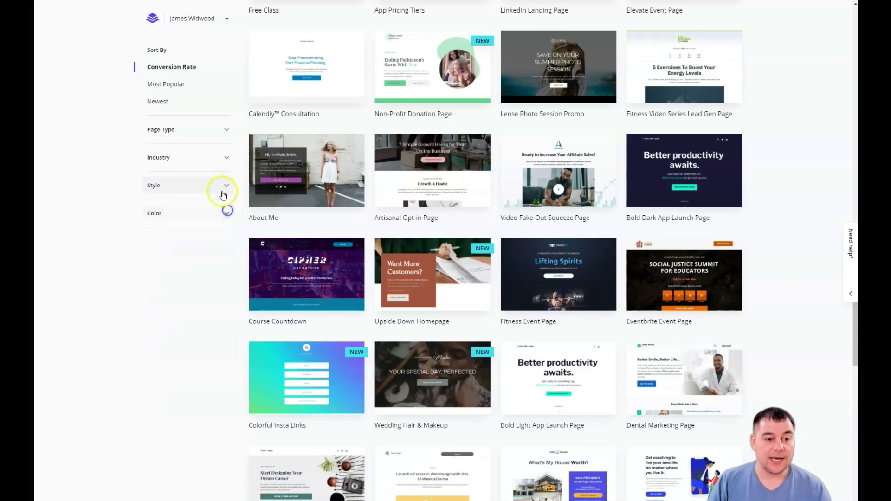
pyautogui.click(226, 159)
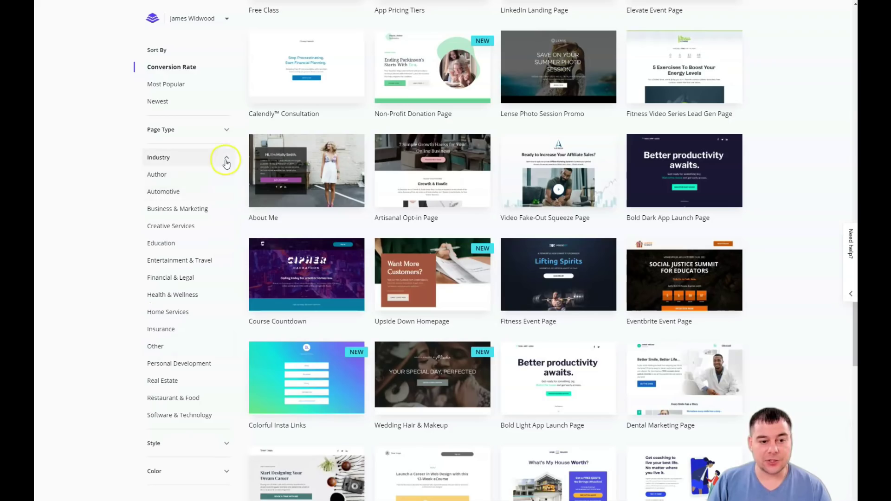
pyautogui.click(227, 158)
# Start building a landing page from the Site Coming Soon template and name the page Tasty
pyautogui.scroll(3, 554, 231)
pyautogui.scroll(6, 553, 230)
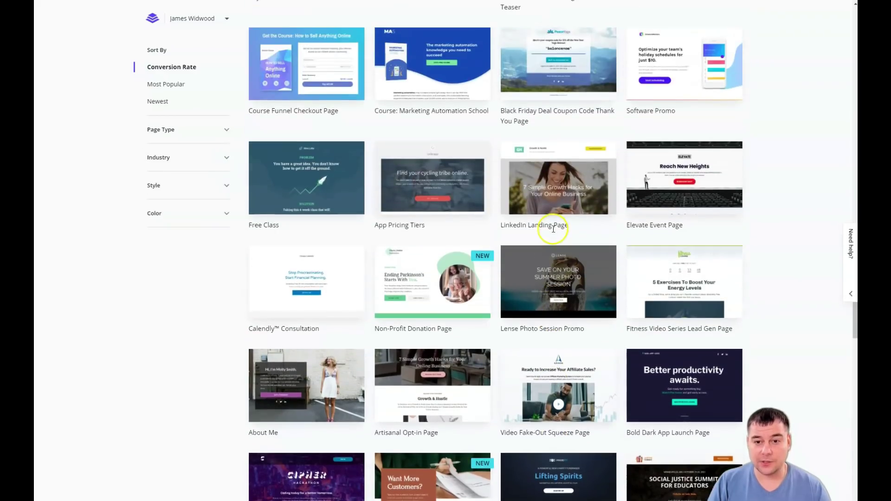
pyautogui.scroll(6, 536, 232)
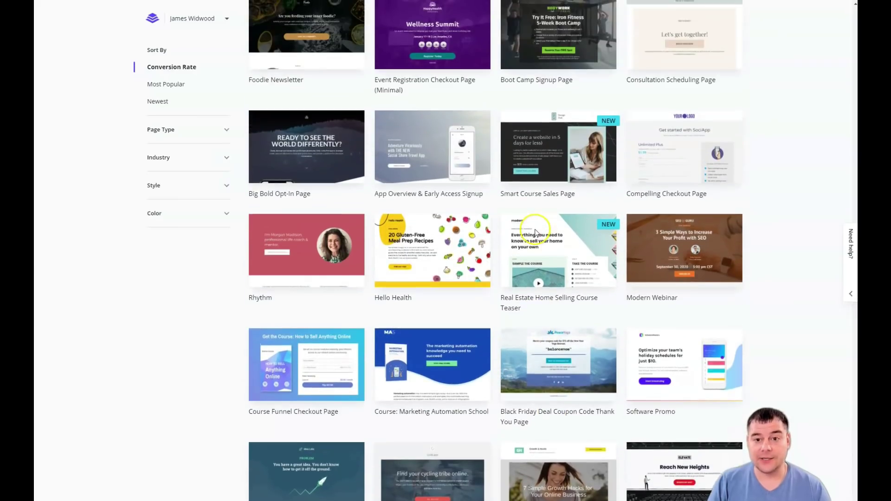
pyautogui.scroll(6, 536, 232)
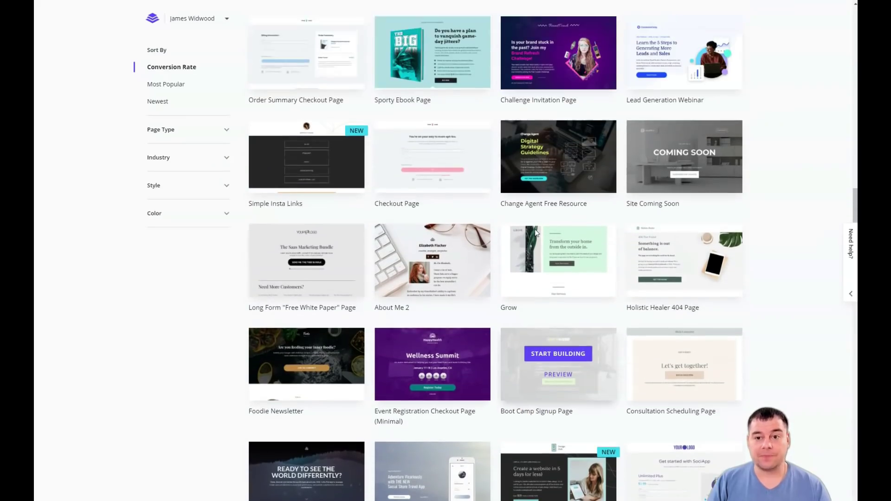
pyautogui.scroll(2, 536, 233)
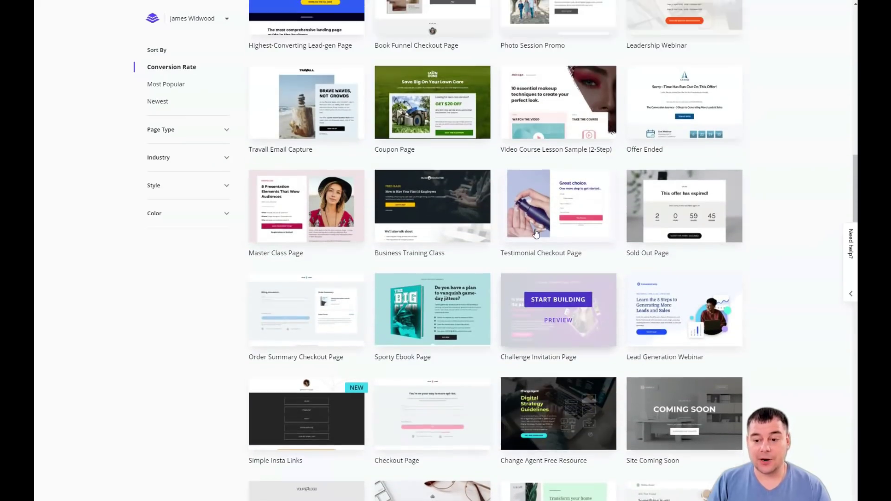
pyautogui.scroll(-3, 536, 232)
pyautogui.scroll(-2, 536, 232)
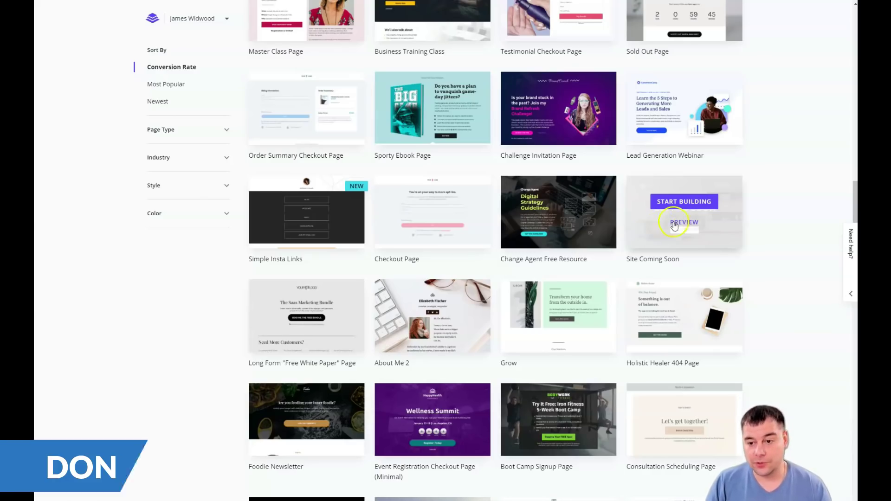
pyautogui.click(681, 205)
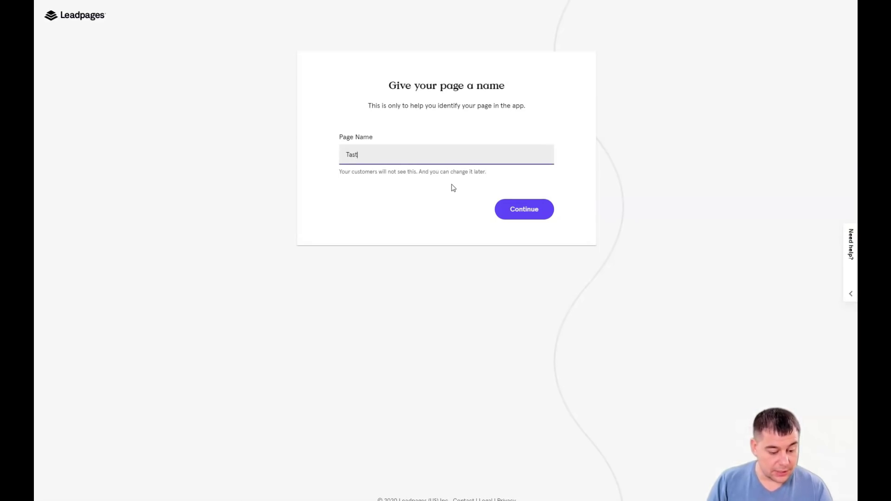
pyautogui.click(533, 210)
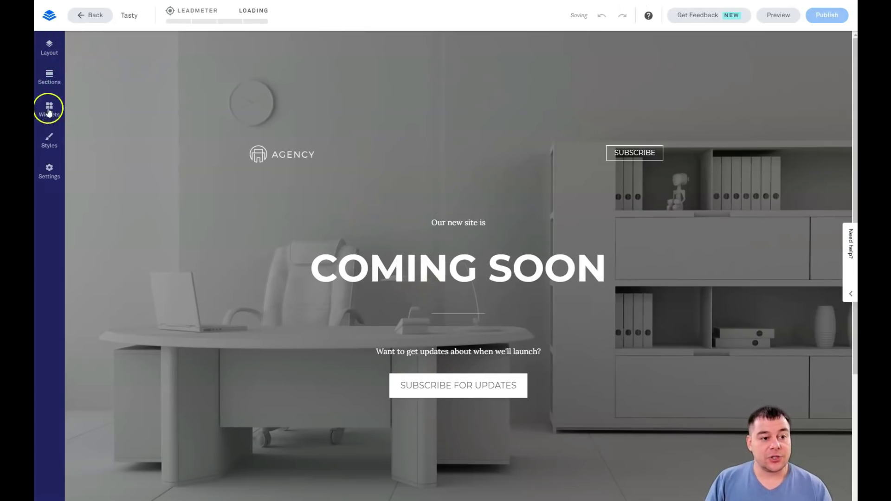
# Add a section below the footer, using the white About layout with text beside a portrait photo
pyautogui.click(51, 49)
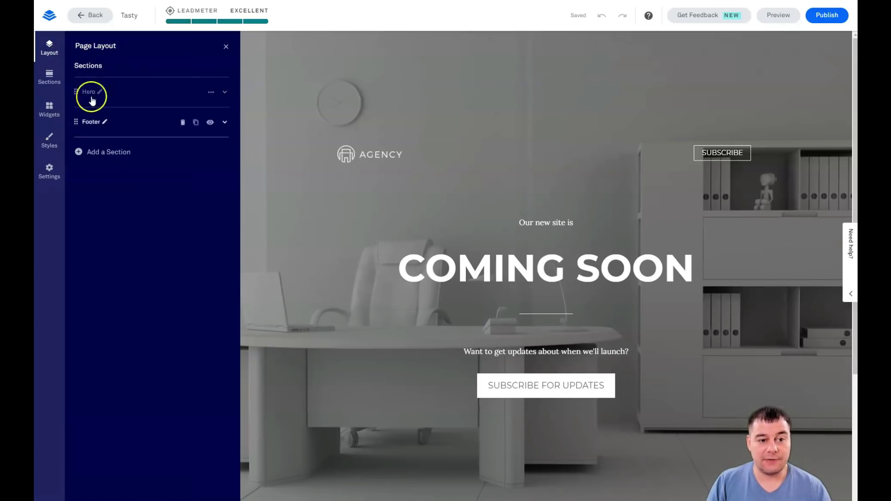
pyautogui.moveTo(96, 113)
pyautogui.mouseDown()
pyautogui.moveTo(88, 103)
pyautogui.moveTo(92, 121)
pyautogui.mouseUp()
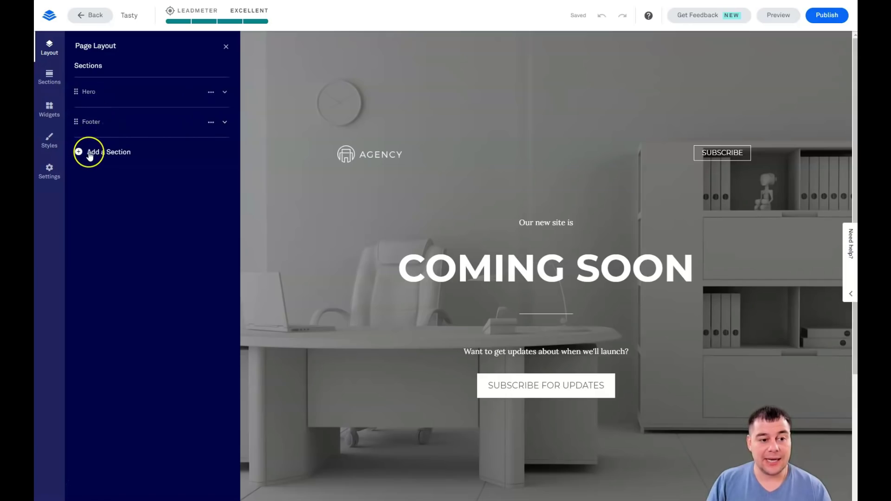
pyautogui.click(89, 155)
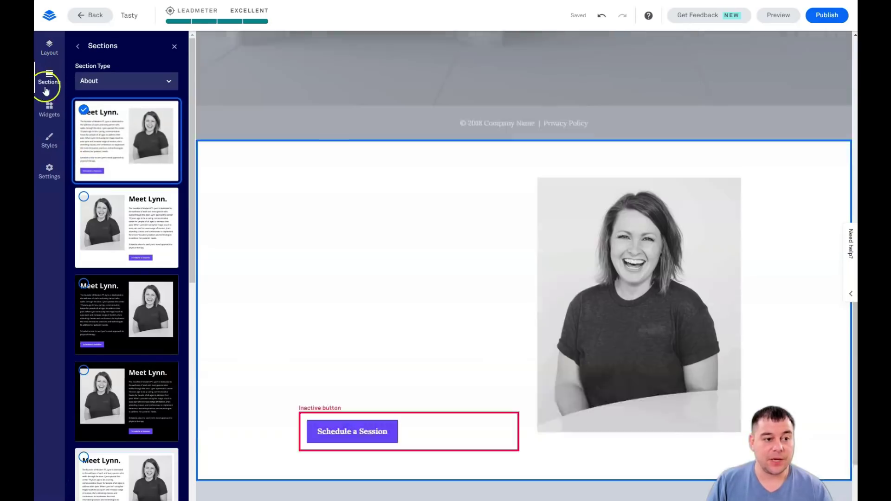
pyautogui.click(49, 70)
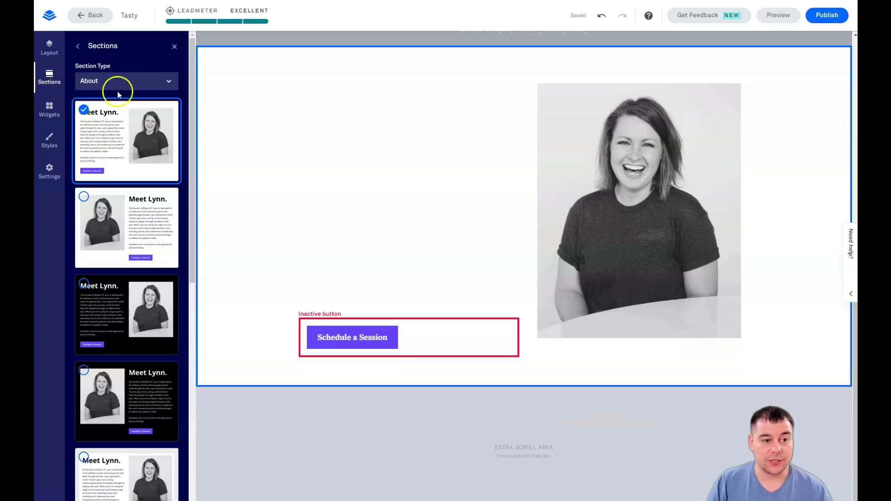
# Insert the black centered Hero section without an image, "Find your power faster. Become a member.", above the About section
pyautogui.click(167, 86)
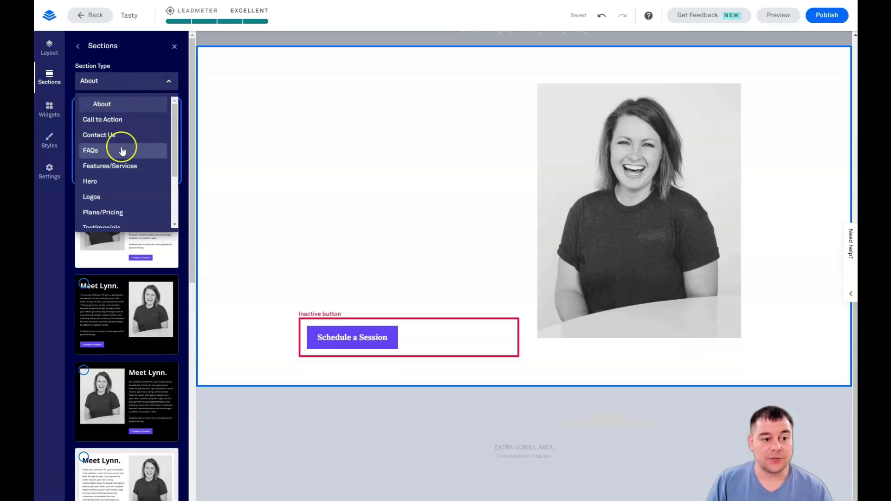
pyautogui.scroll(-2, 122, 150)
pyautogui.click(109, 138)
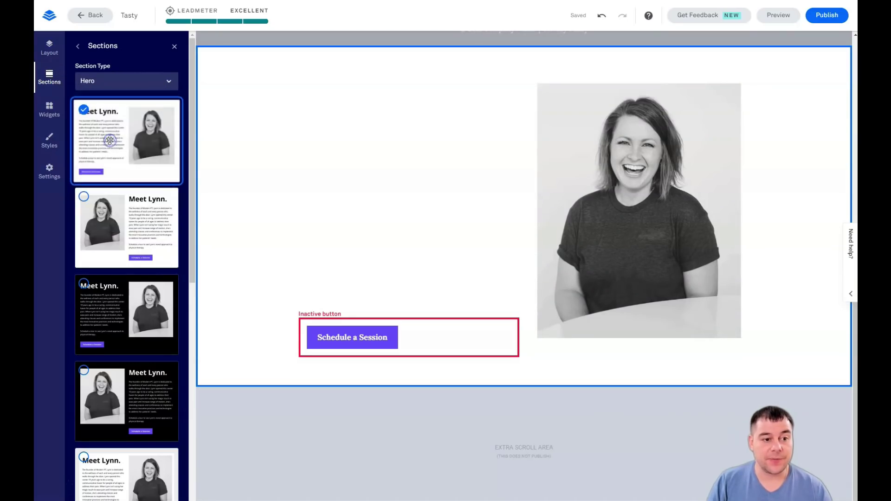
pyautogui.scroll(-5, 117, 143)
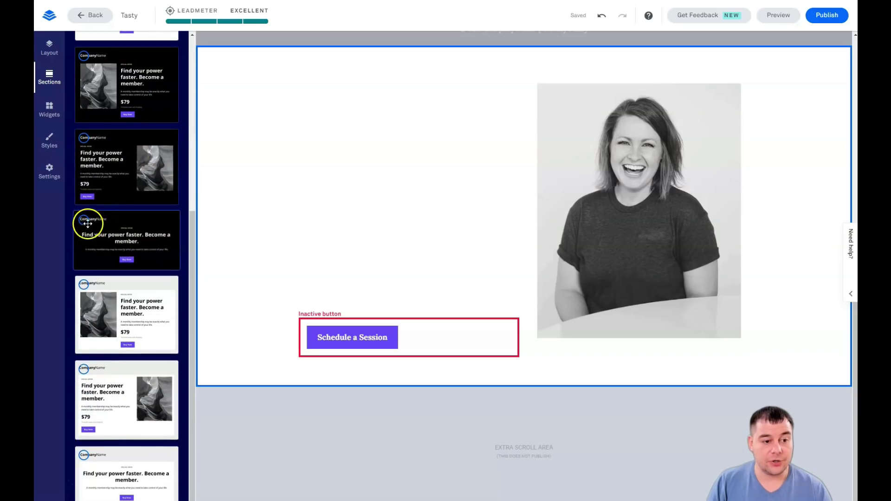
pyautogui.moveTo(100, 222); pyautogui.dragTo(491, 72)
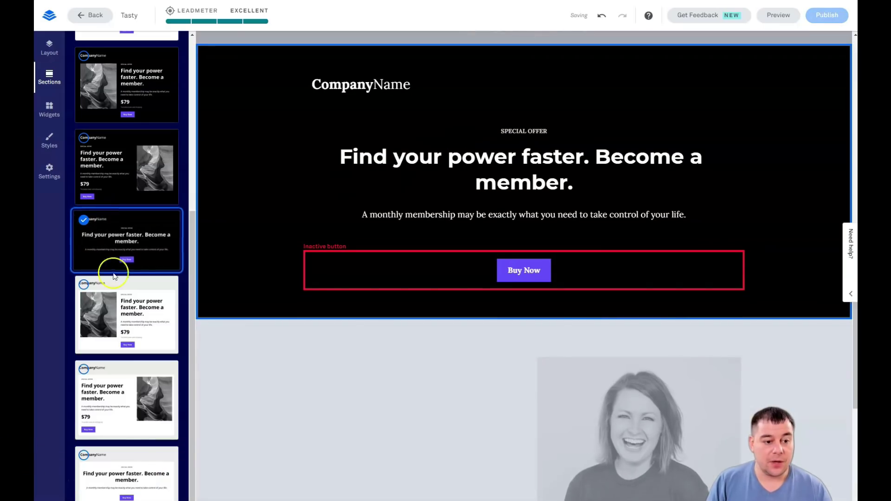
# Insert the black Testimonials section with three stacked customer photos and quotes between the new Hero and About sections
pyautogui.scroll(10, 128, 67)
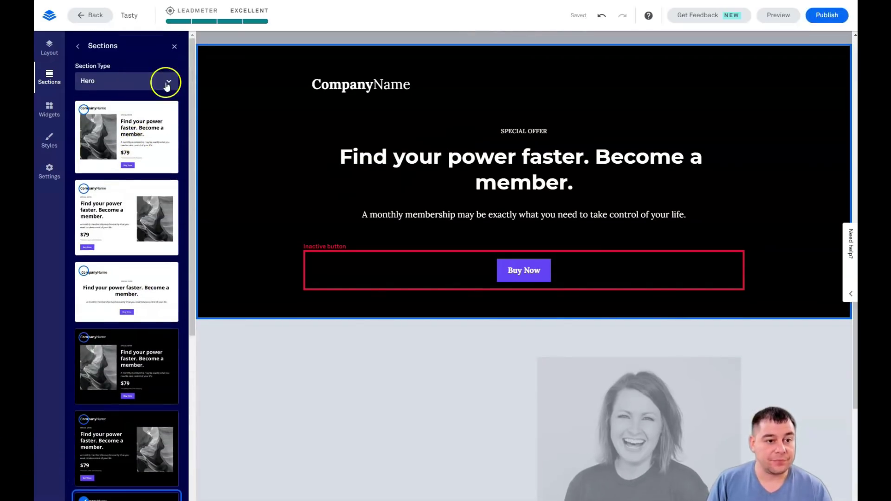
pyautogui.click(167, 84)
pyautogui.click(110, 149)
pyautogui.scroll(-5, 133, 235)
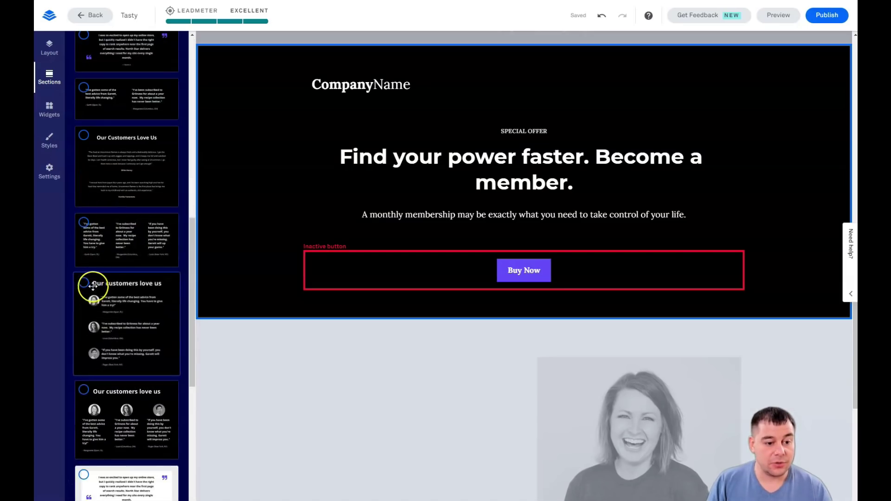
pyautogui.moveTo(94, 286); pyautogui.dragTo(506, 363)
# Insert a Blank section with two equal columns above the testimonials section
pyautogui.scroll(10, 126, 107)
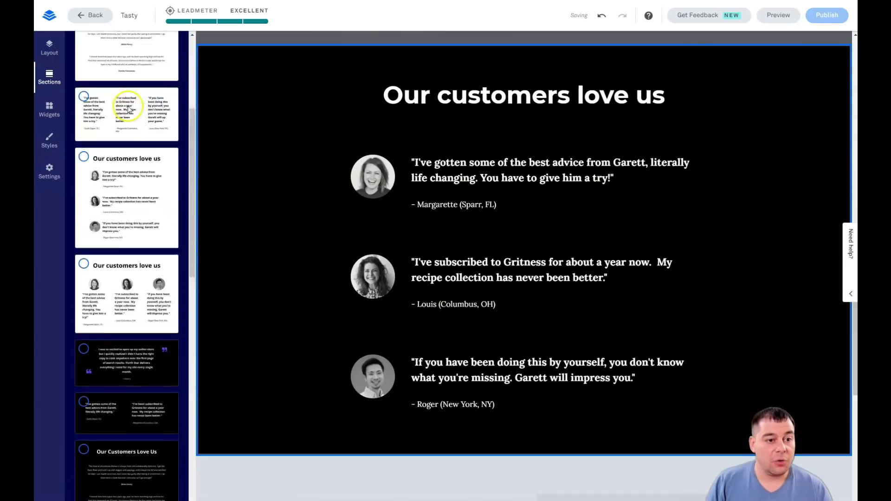
pyautogui.scroll(2, 139, 102)
pyautogui.click(170, 81)
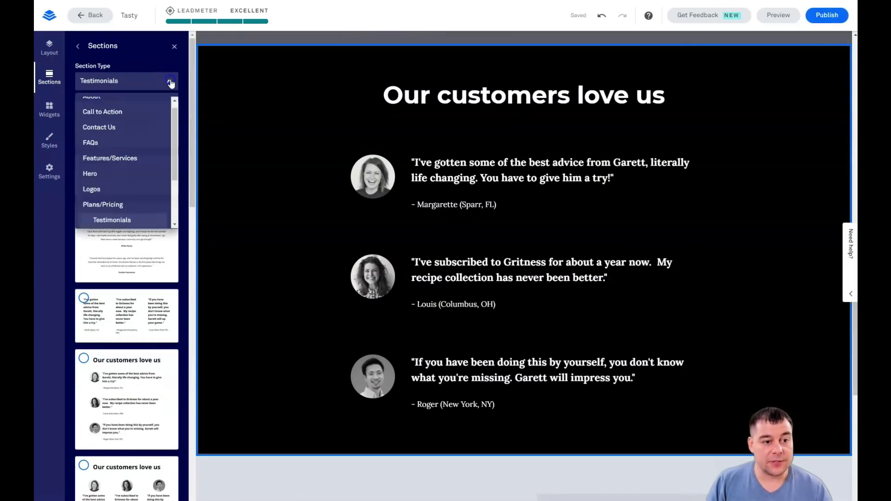
pyautogui.scroll(-3, 129, 188)
pyautogui.click(111, 194)
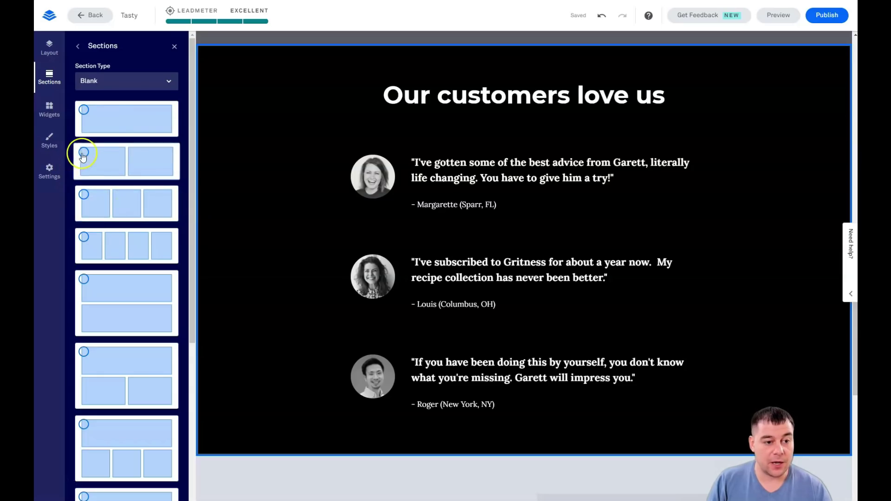
pyautogui.moveTo(105, 160); pyautogui.dragTo(498, 67)
pyautogui.scroll(15, 323, 166)
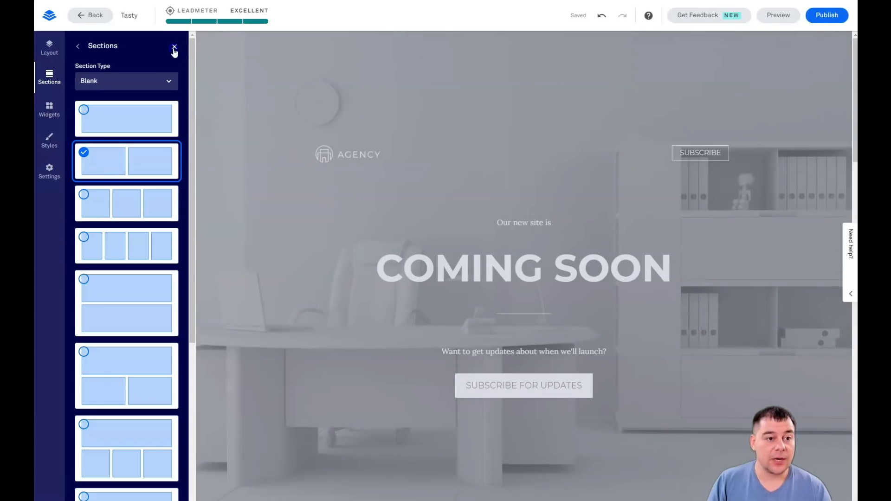
# Move the Footer section to the end of the page layout, below the About 1 section
pyautogui.click(175, 48)
pyautogui.click(49, 47)
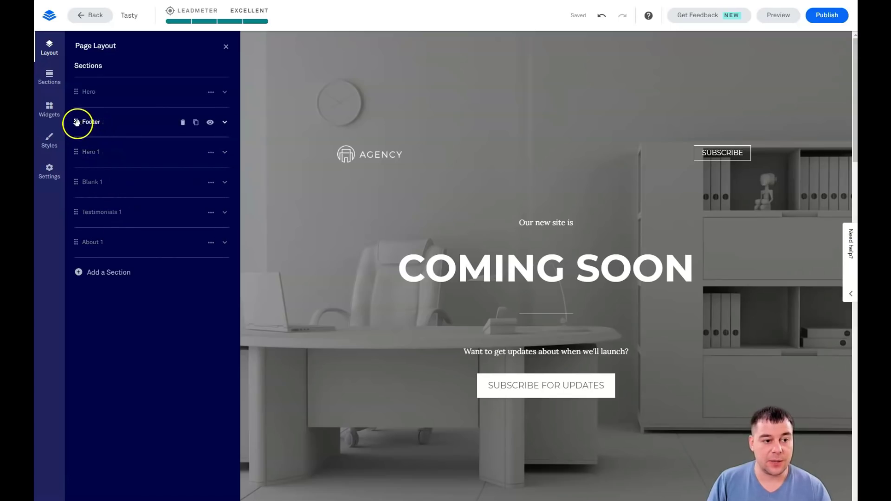
pyautogui.moveTo(77, 123); pyautogui.dragTo(78, 253)
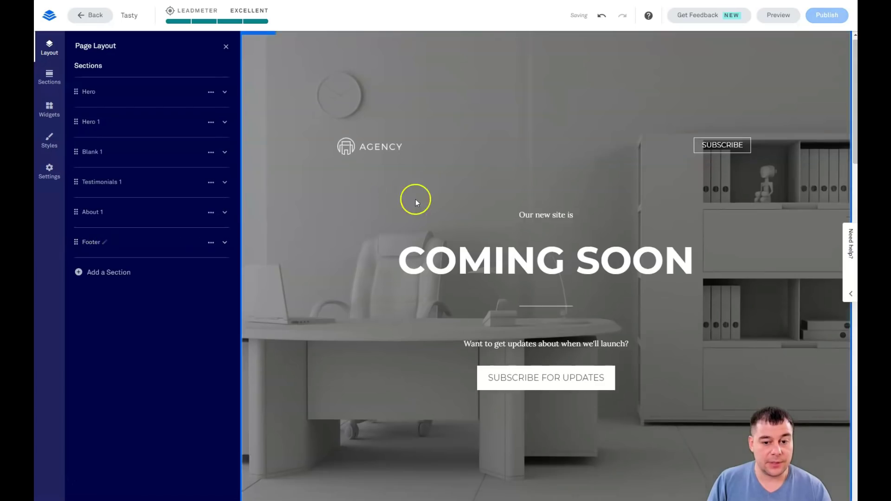
# Delete the About 1 section with the portrait photo above the footer and confirm the deletion
pyautogui.scroll(-20, 447, 198)
pyautogui.scroll(-3, 461, 196)
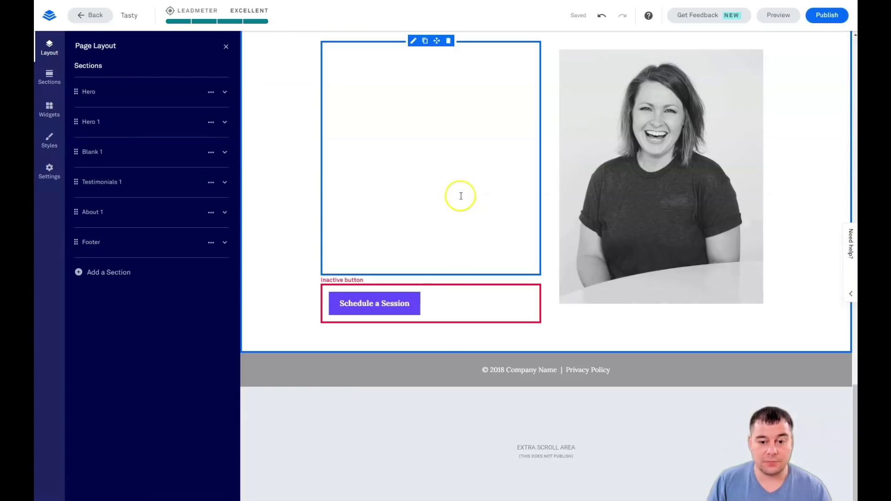
pyautogui.scroll(5, 457, 321)
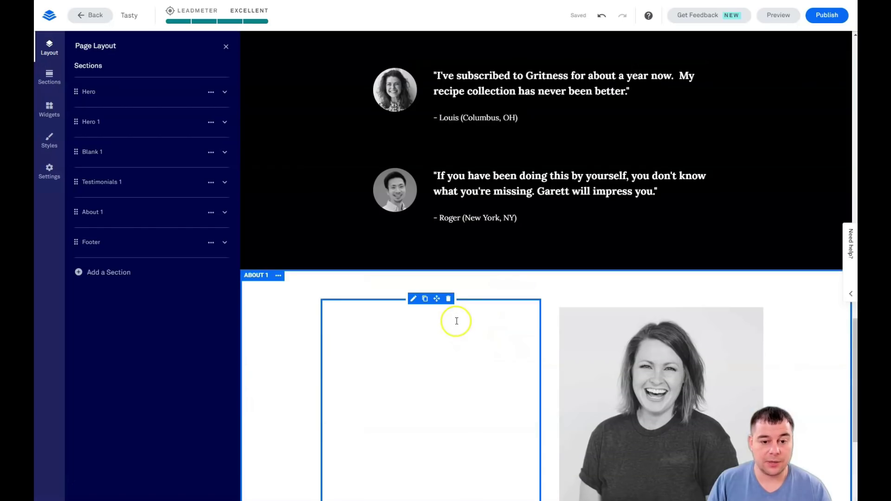
pyautogui.click(279, 276)
pyautogui.click(309, 352)
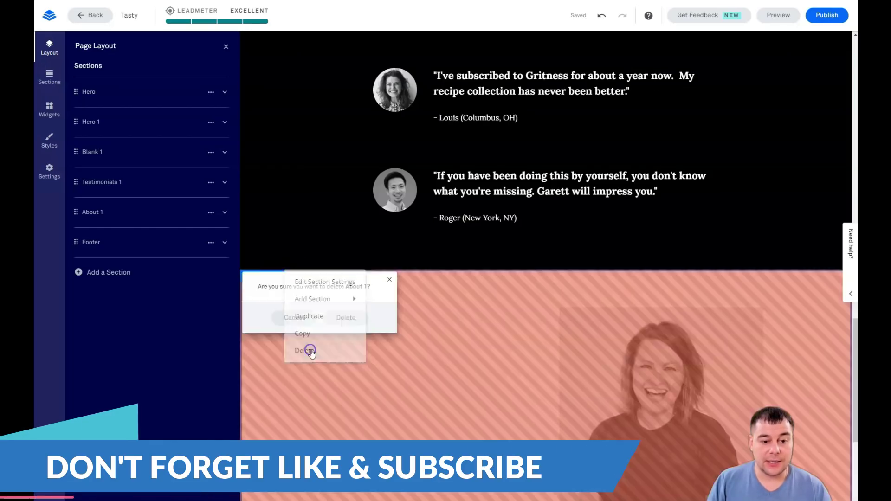
pyautogui.click(339, 318)
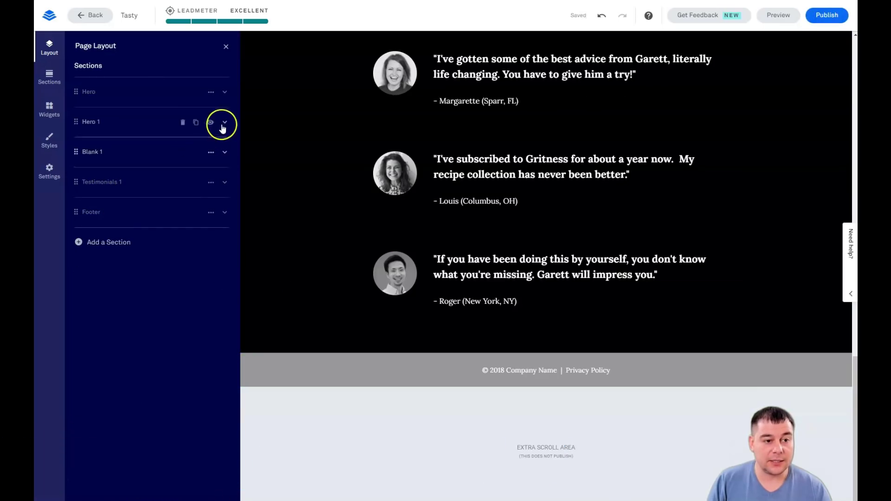
# Delete the Hero 1 section and the header with the Agency logo from the top Hero section
pyautogui.click(183, 122)
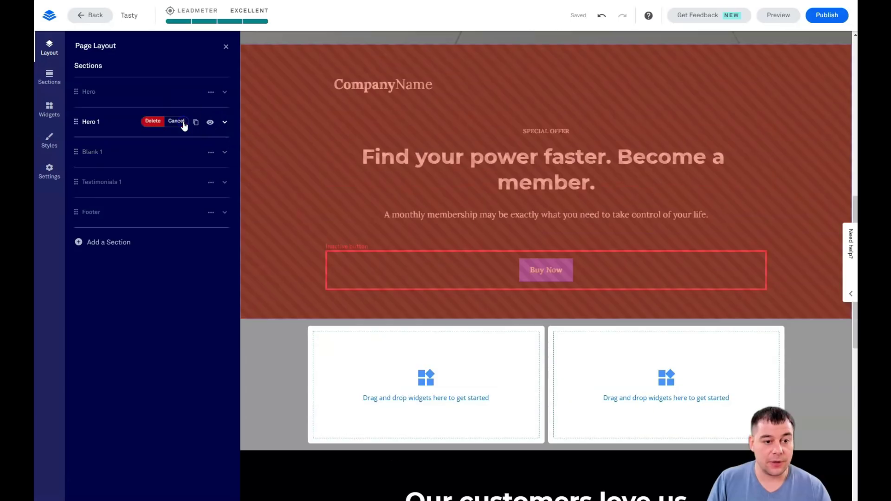
pyautogui.click(153, 122)
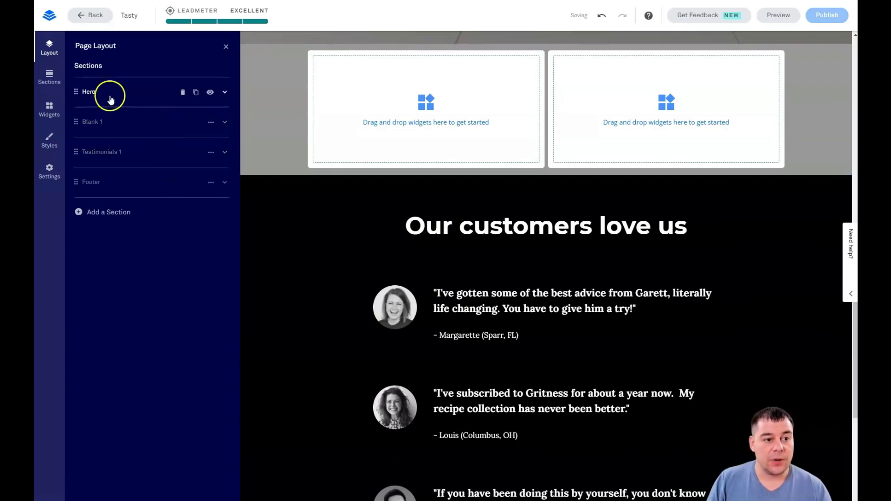
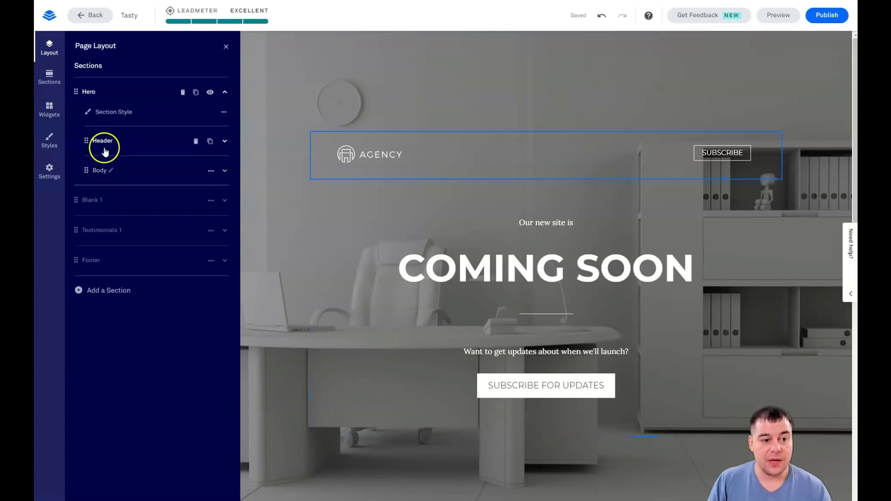
pyautogui.click(195, 140)
pyautogui.click(167, 140)
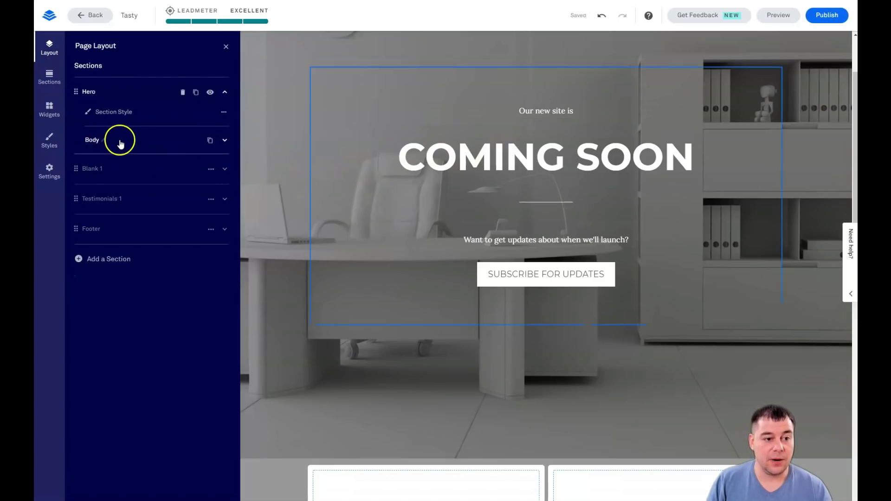
# Open the Hero section's style settings, try removing the image color overlay, and undo the removal
pyautogui.click(118, 115)
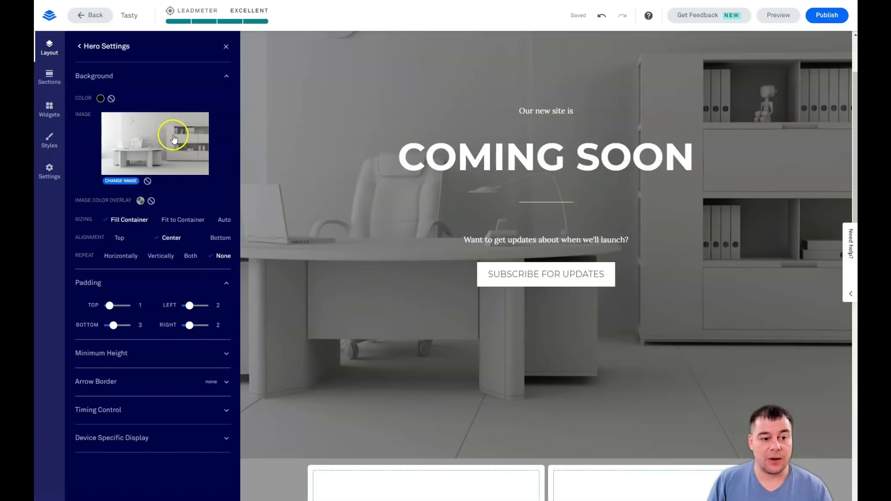
pyautogui.click(151, 201)
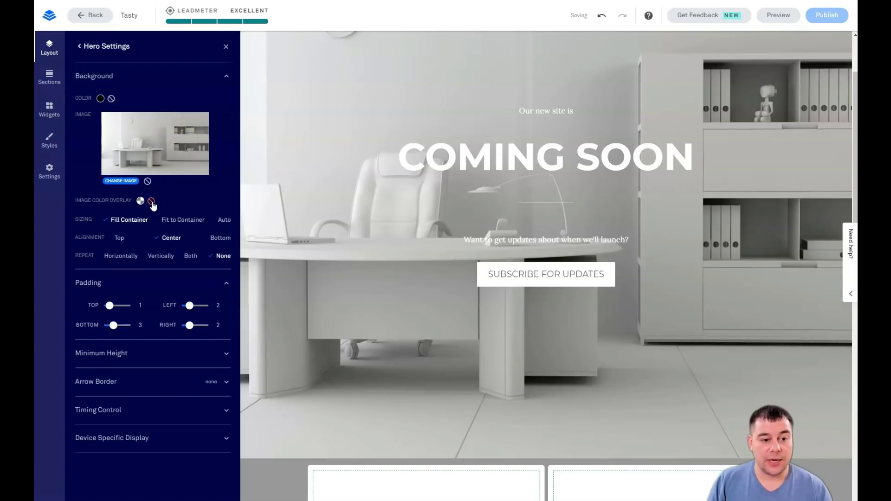
pyautogui.click(602, 15)
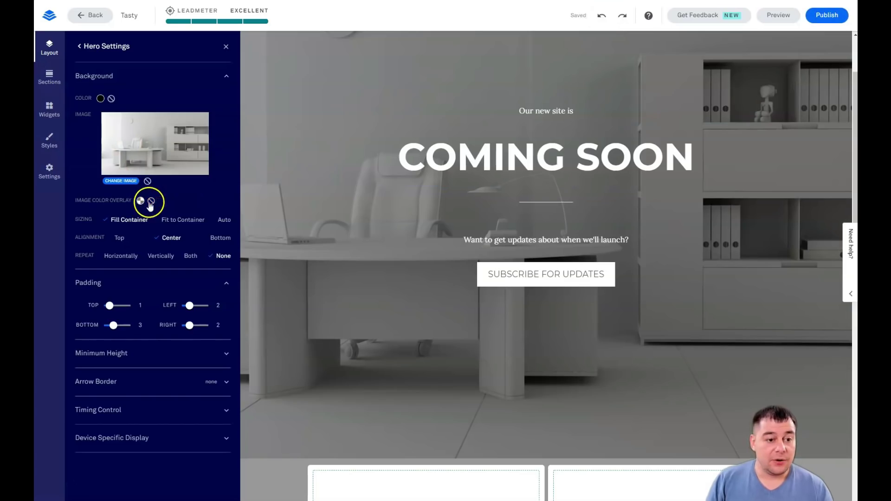
# Browse the premium images and replace the Hero section's background image with an uploaded close-up pizza photo
pyautogui.click(121, 181)
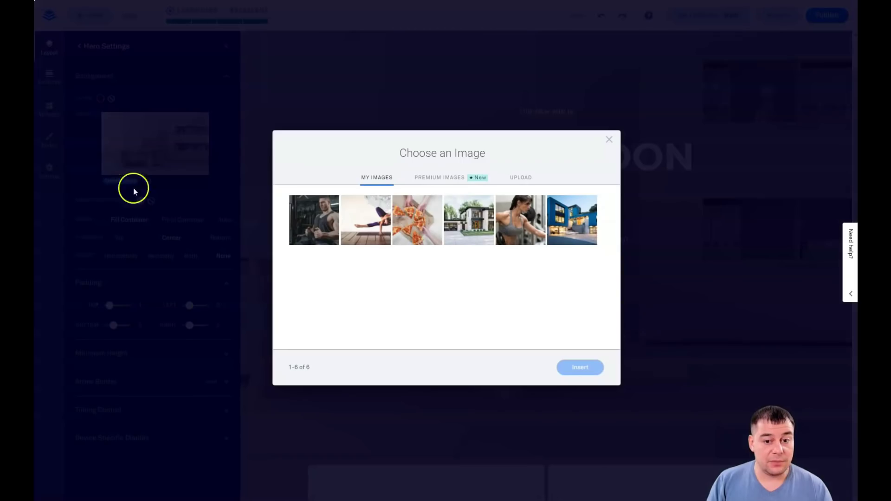
pyautogui.click(518, 182)
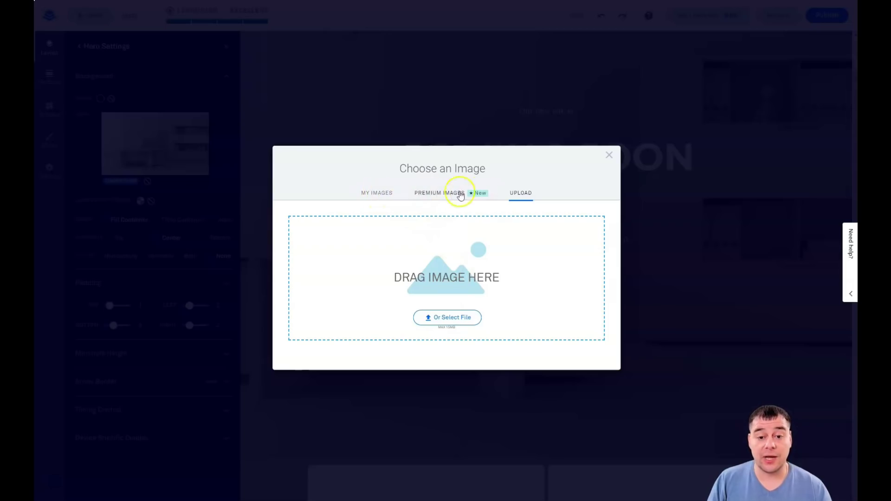
pyautogui.click(480, 194)
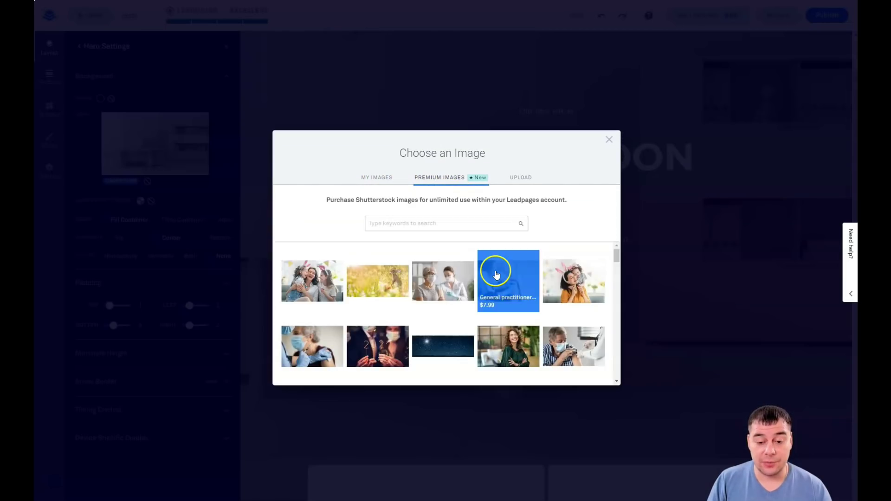
pyautogui.scroll(-5, 432, 281)
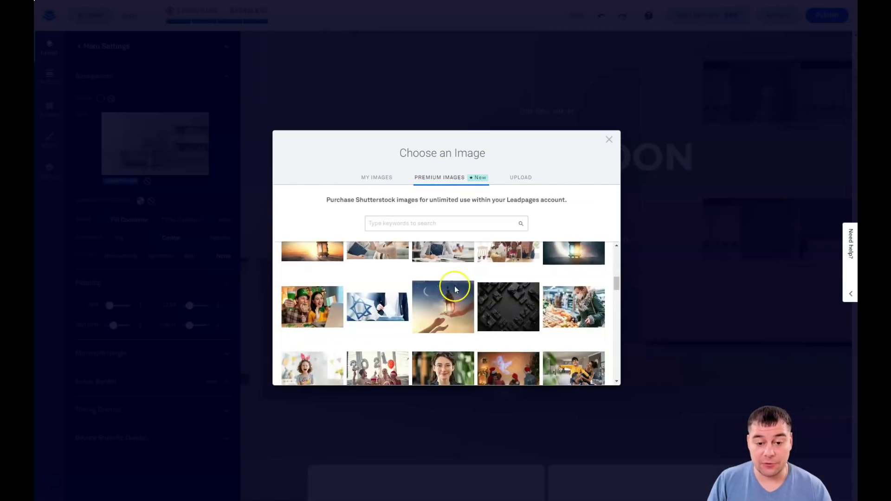
pyautogui.scroll(-2, 455, 289)
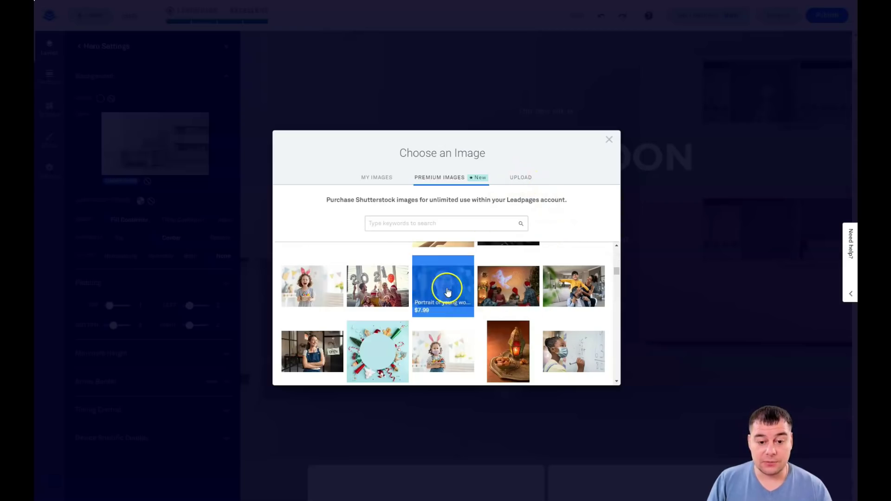
pyautogui.click(515, 179)
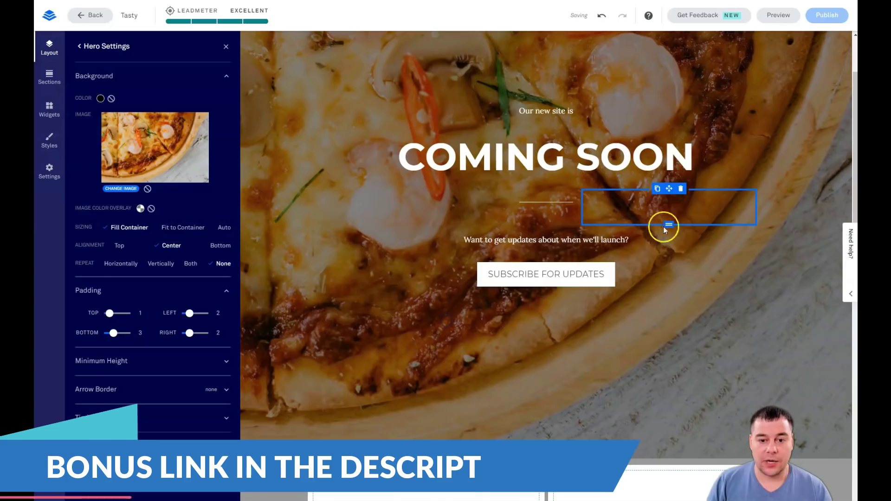
pyautogui.scroll(1, 511, 194)
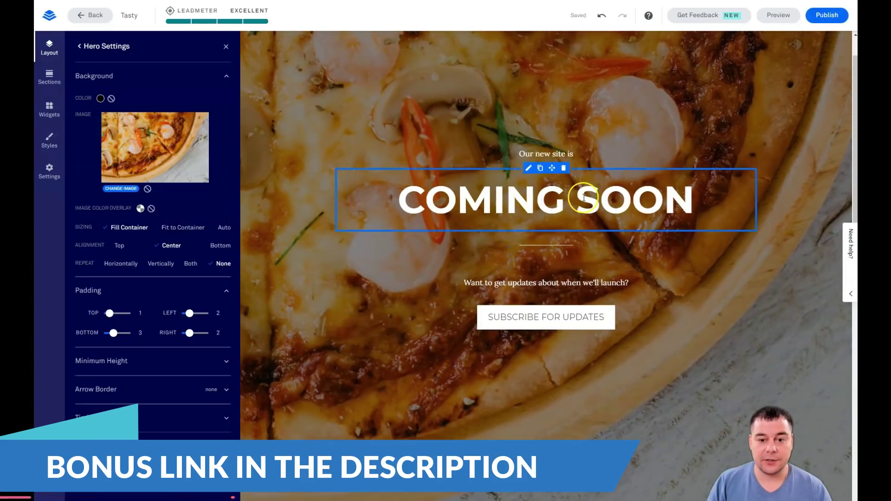
pyautogui.scroll(1, 433, 172)
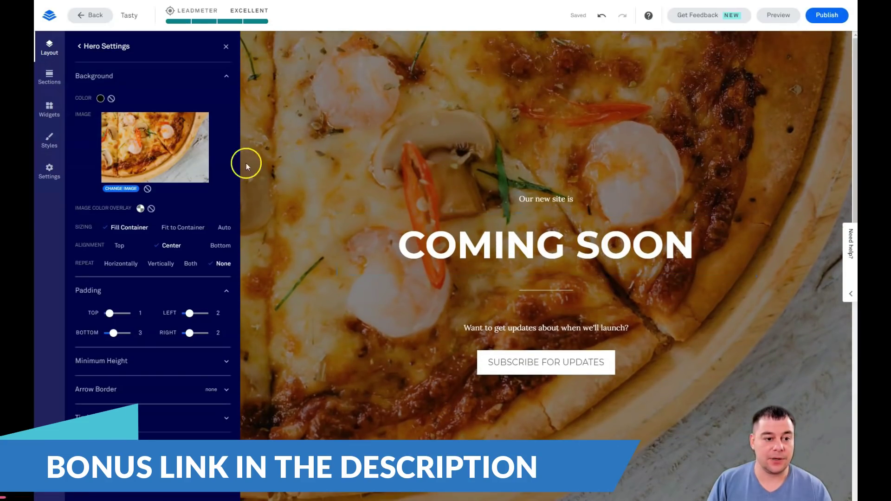
# Try the dark gray and the semi-transparent gray recent colors as the Hero image's color overlay
pyautogui.click(141, 209)
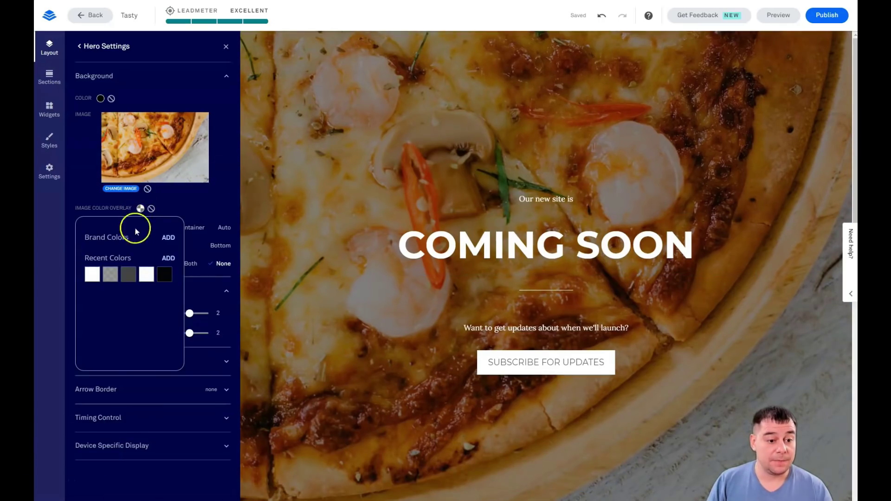
pyautogui.click(129, 275)
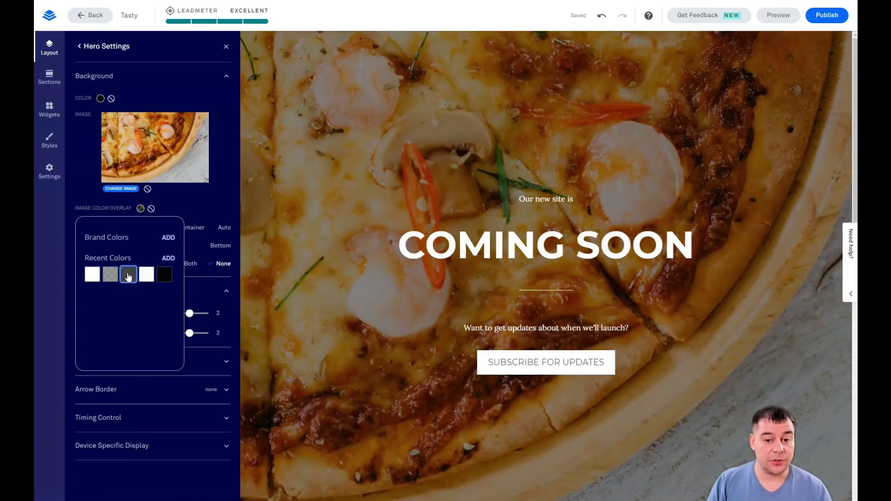
pyautogui.click(131, 208)
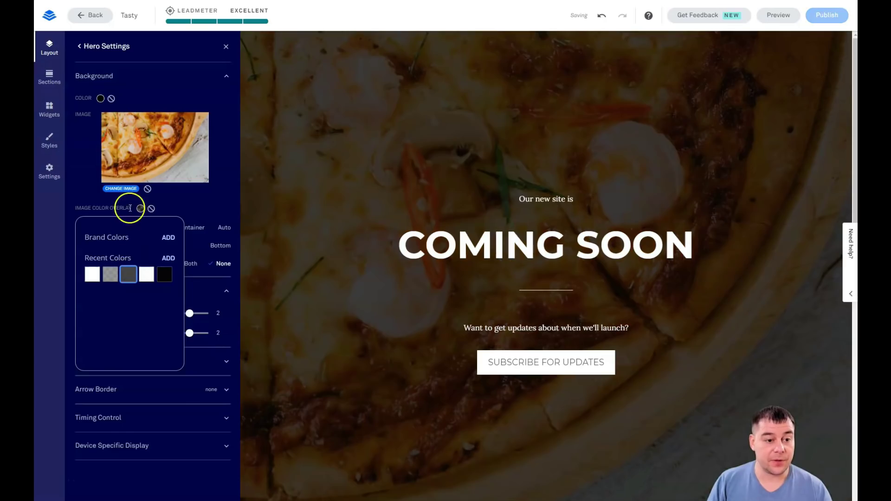
pyautogui.click(110, 278)
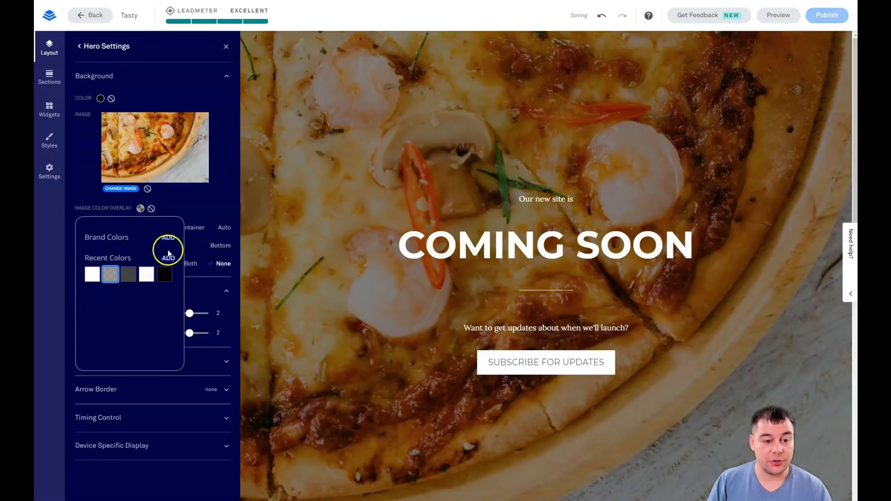
# Add a custom Hero image overlay, trying green 26AE17 at 52 opacity before setting color 252525 at 58 opacity, and close the settings
pyautogui.click(168, 258)
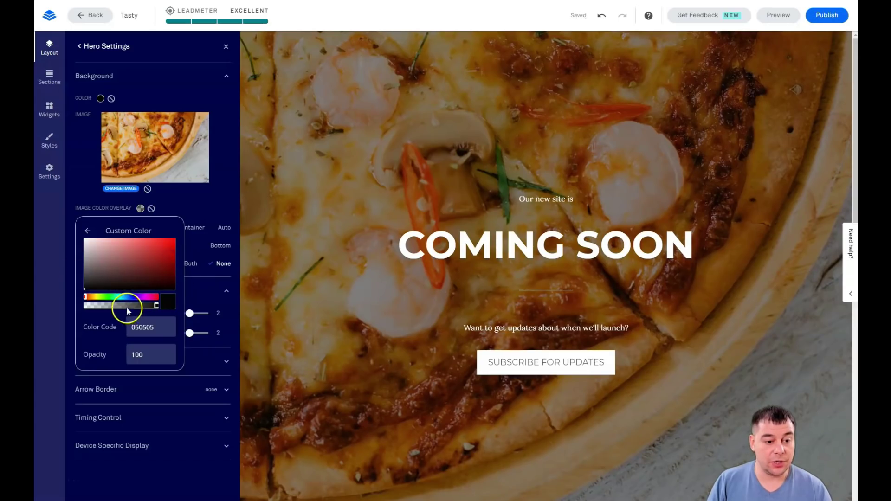
pyautogui.click(96, 298)
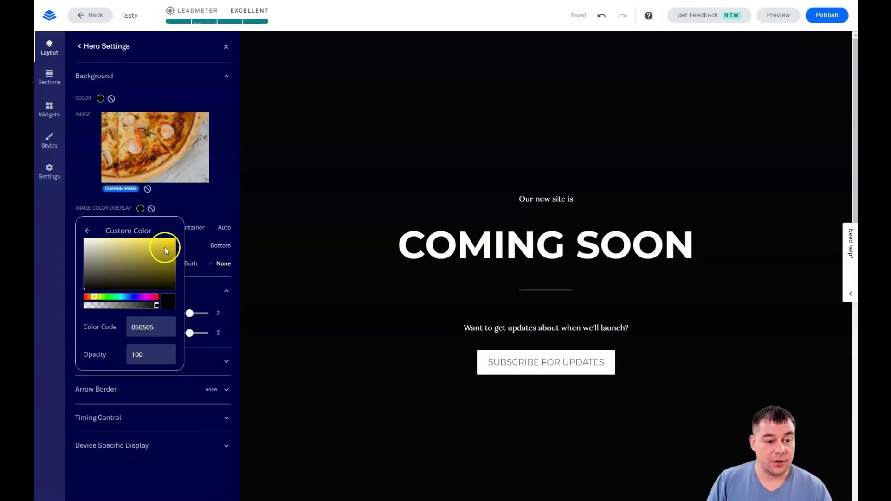
pyautogui.click(107, 298)
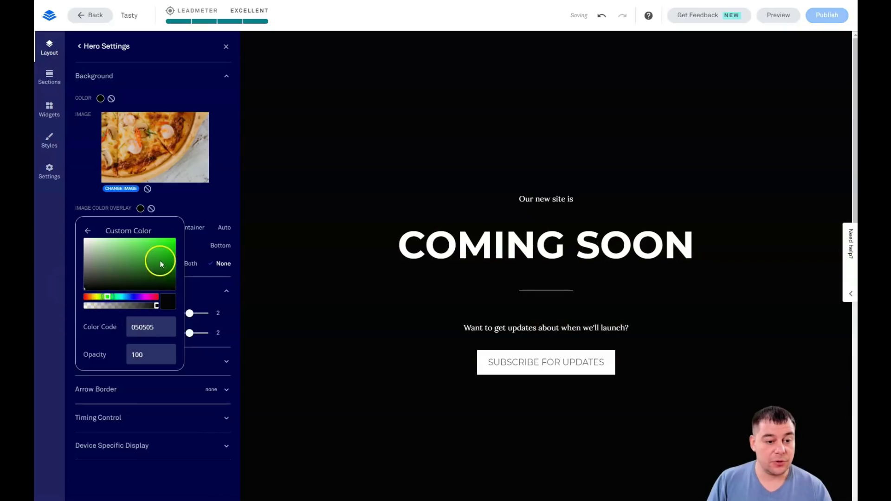
pyautogui.click(164, 255)
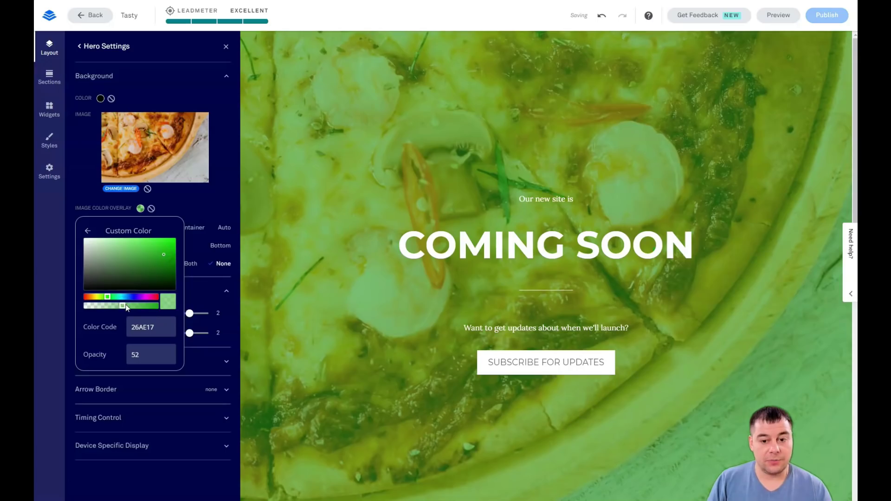
pyautogui.click(91, 246)
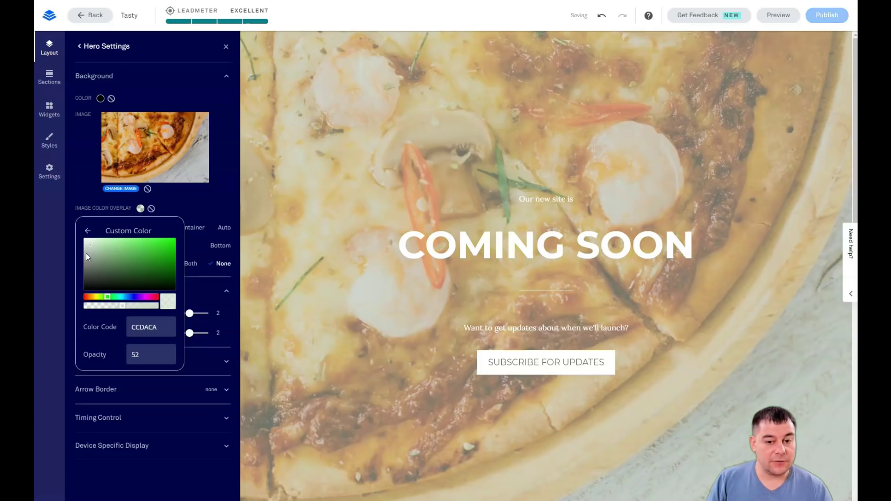
pyautogui.click(84, 279)
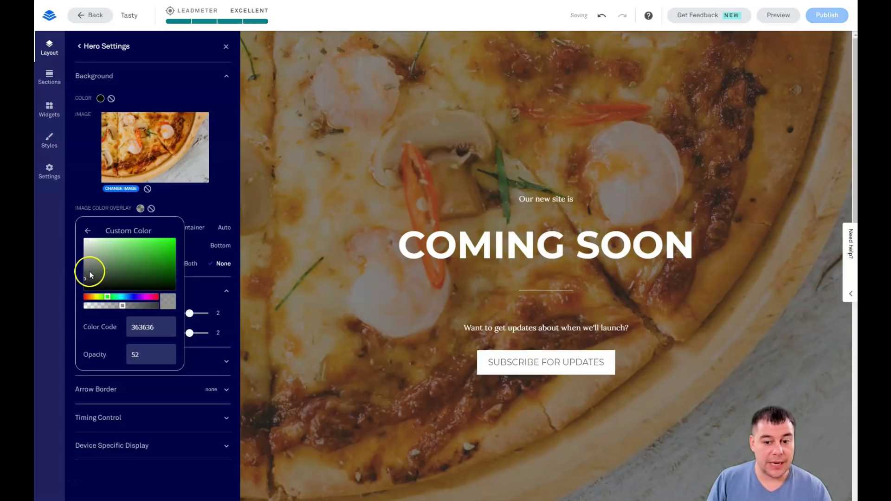
pyautogui.click(84, 282)
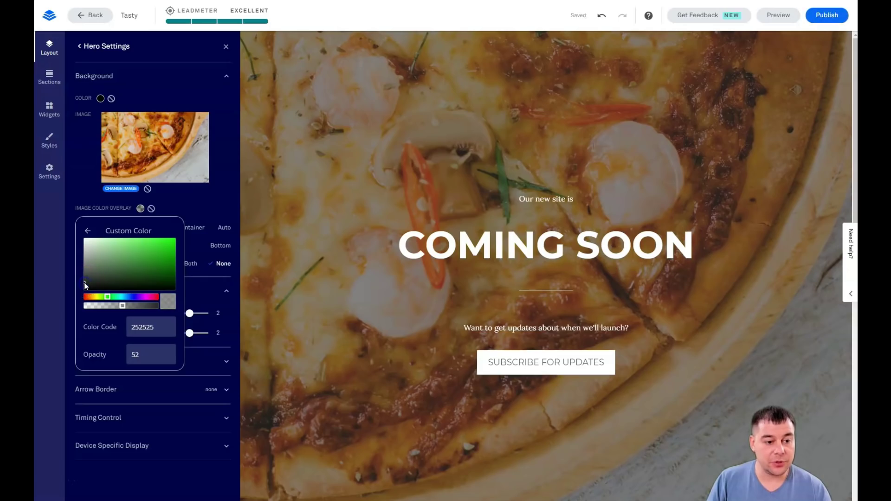
pyautogui.click(108, 295)
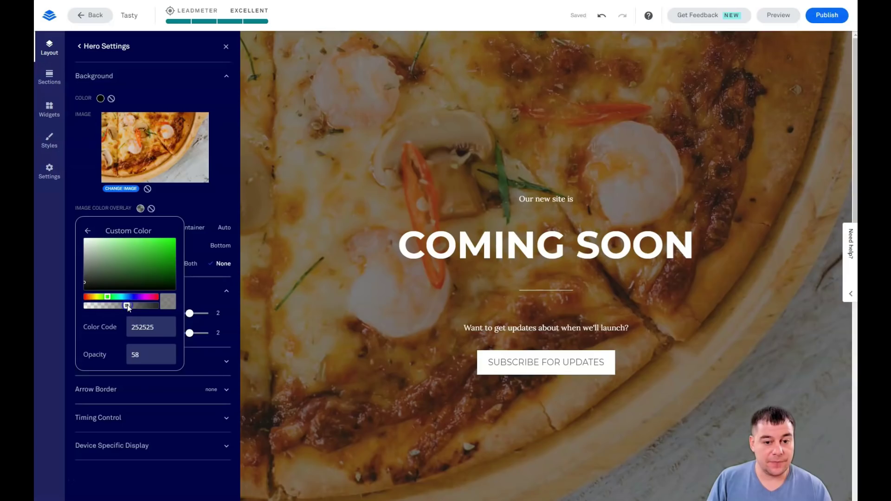
pyautogui.click(226, 47)
pyautogui.scroll(-5, 599, 190)
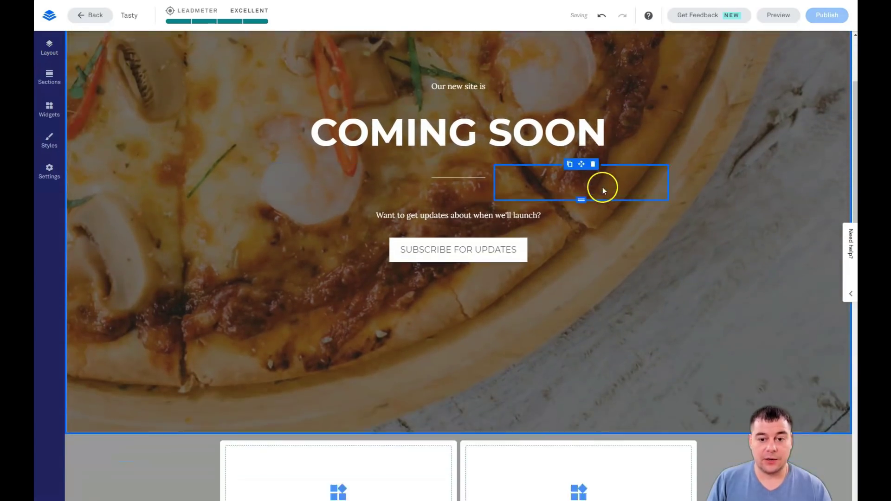
pyautogui.scroll(-3, 603, 186)
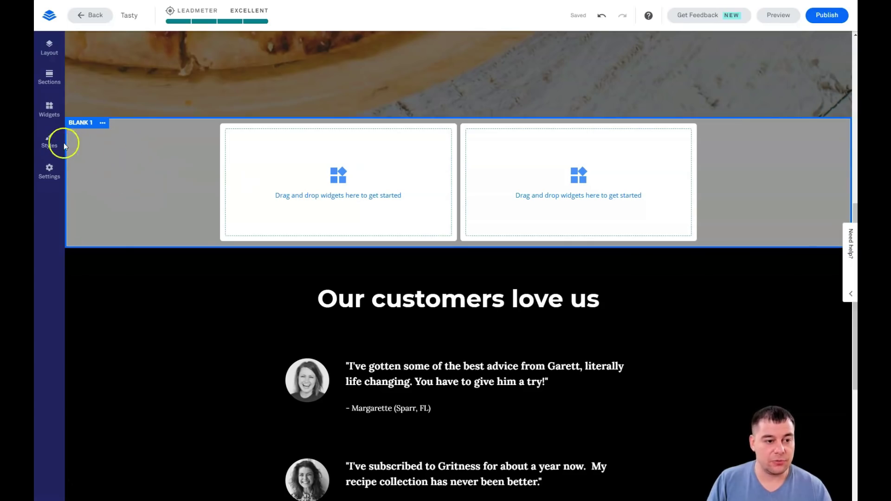
# Remove the page background color in the page styles and close them
pyautogui.click(50, 147)
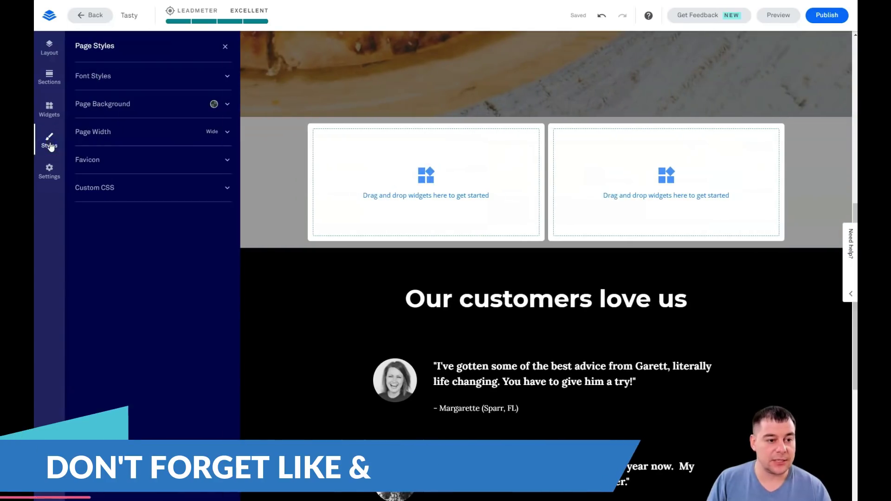
pyautogui.click(227, 105)
pyautogui.click(114, 126)
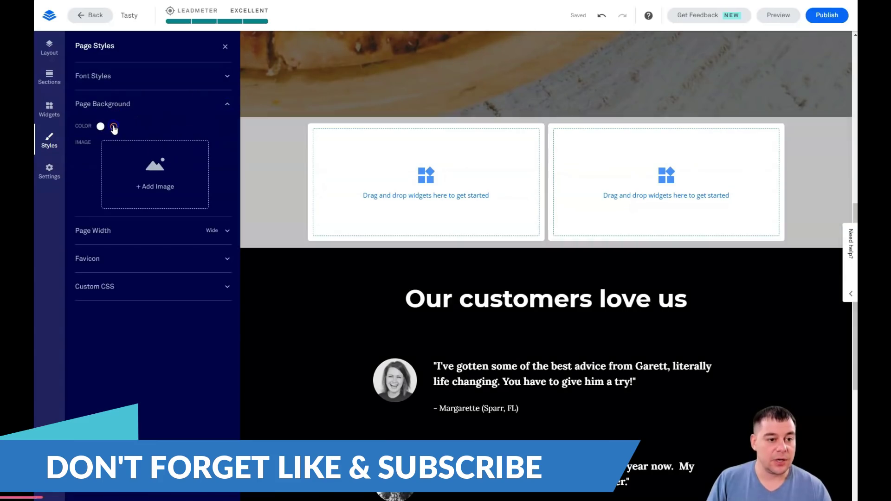
pyautogui.click(225, 47)
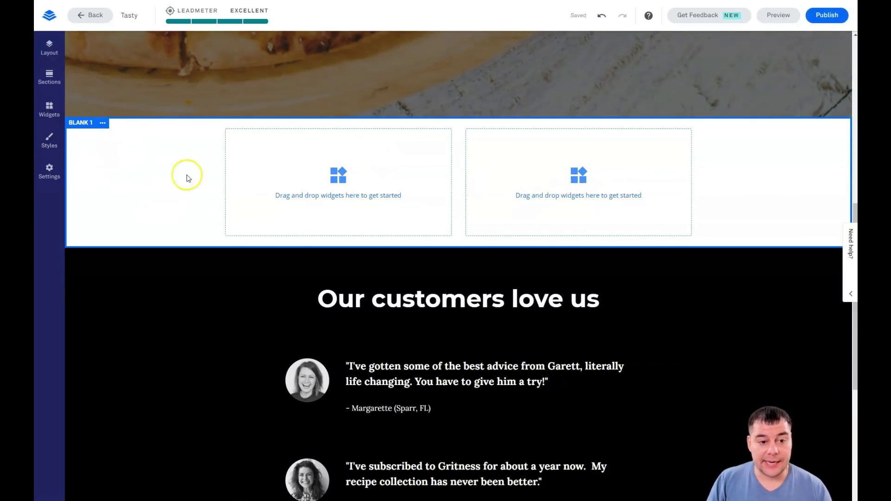
# Open the Blank 1 section's settings and set its background to the semi-transparent gray recent color with 41% opacity
pyautogui.click(102, 123)
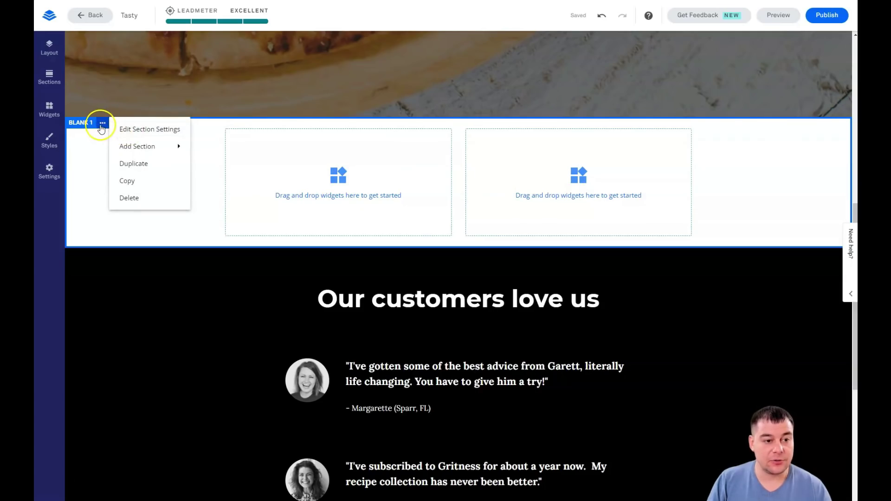
pyautogui.click(125, 129)
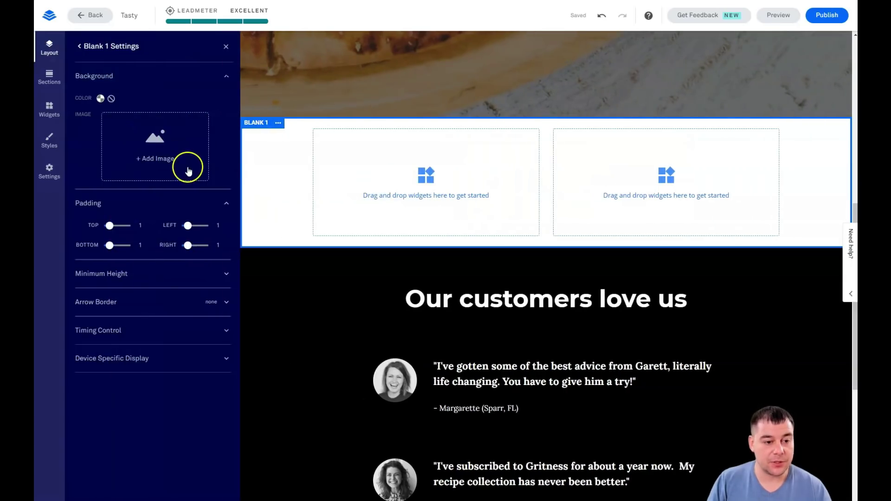
pyautogui.click(101, 99)
pyautogui.click(129, 166)
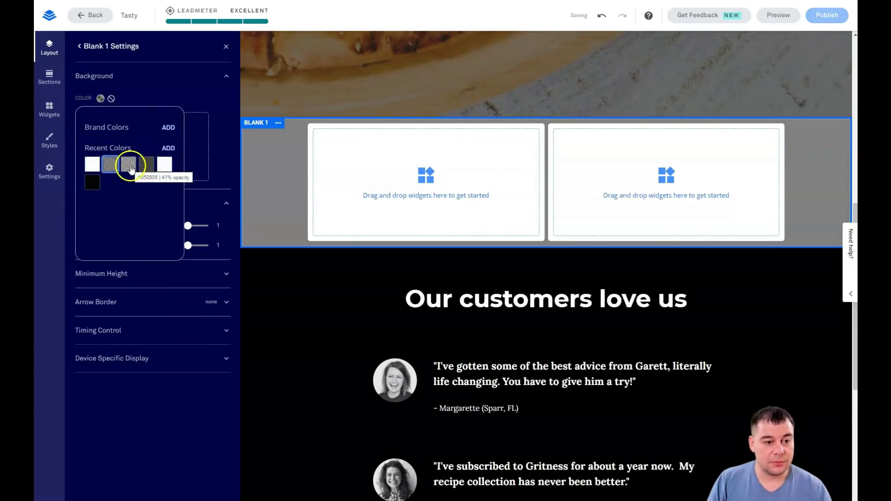
pyautogui.click(166, 95)
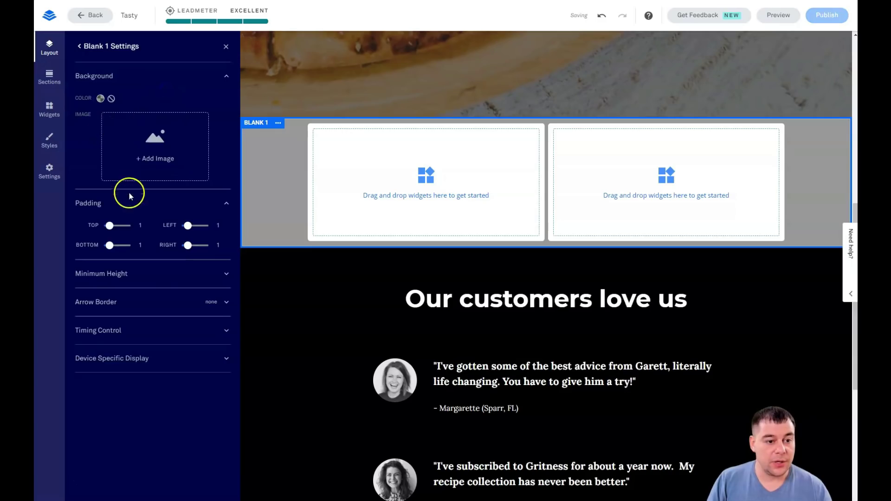
# Try several minimum heights for the Blank 1 section, including 75% and Auto, set it to 50%, and close the settings
pyautogui.click(167, 275)
pyautogui.click(187, 296)
pyautogui.click(156, 297)
pyautogui.click(130, 295)
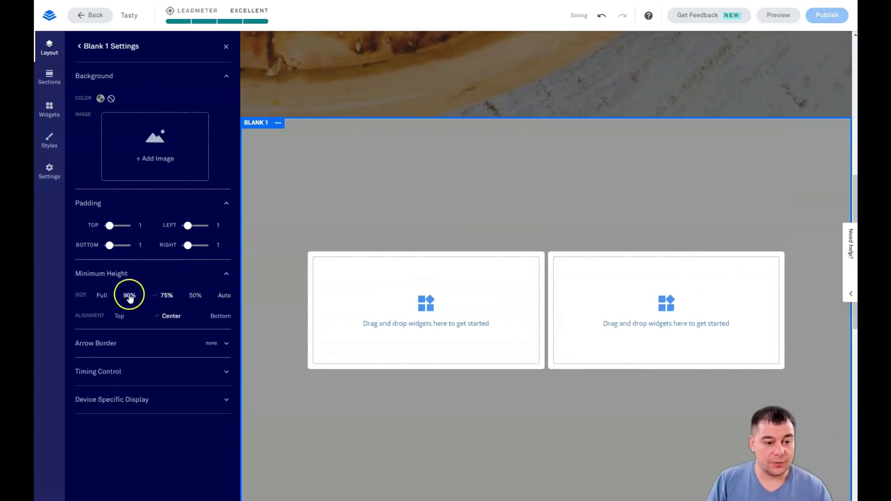
pyautogui.click(102, 297)
pyautogui.click(223, 296)
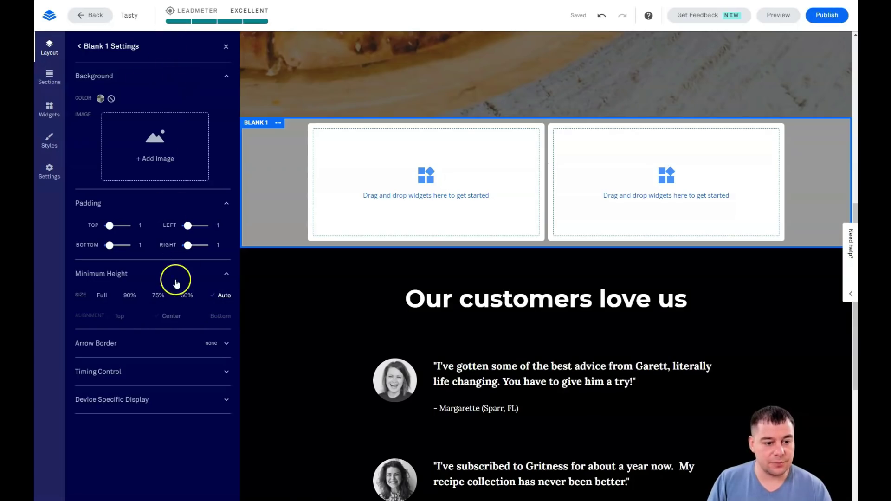
pyautogui.click(187, 297)
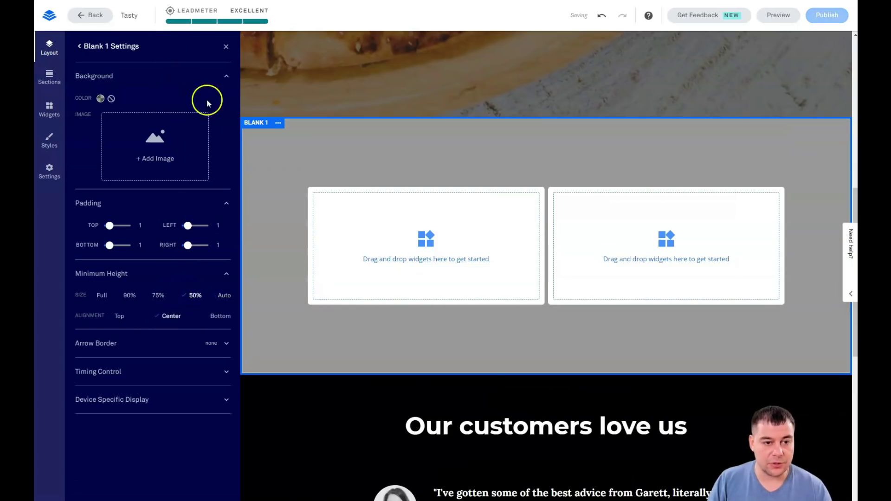
pyautogui.click(226, 48)
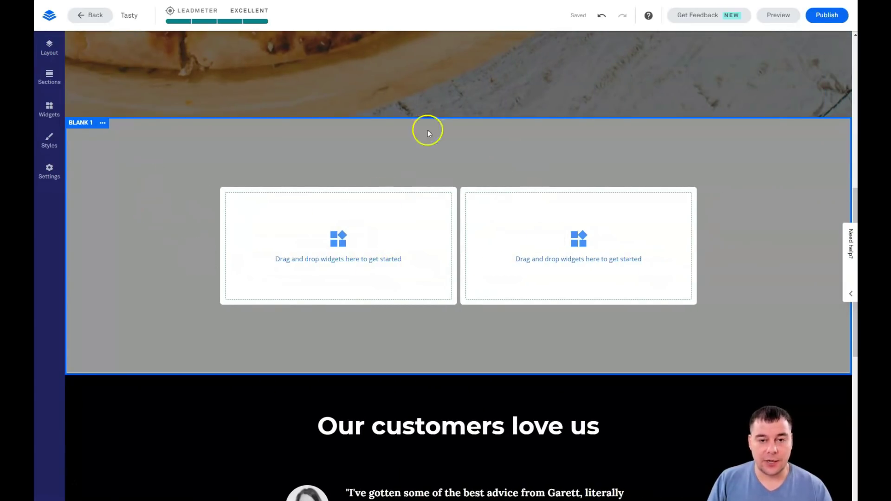
# Add a Video widget to the Blank 1 section's left column and a Button widget to its right column
pyautogui.click(49, 110)
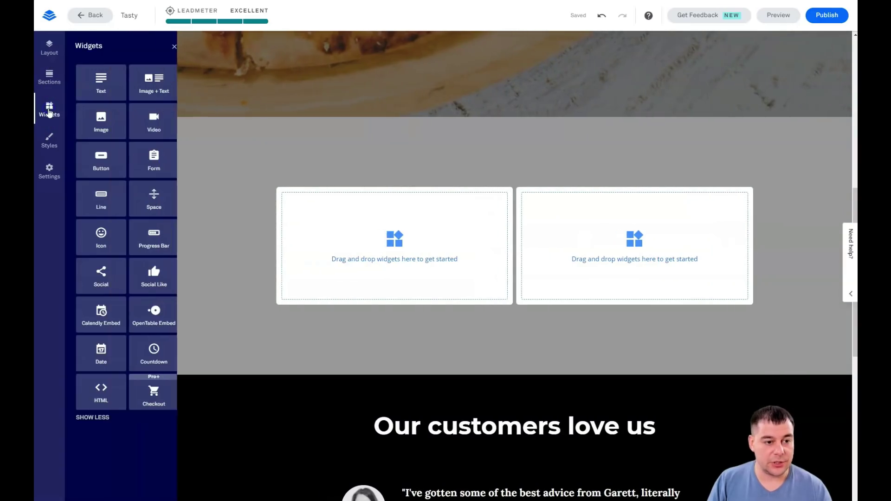
pyautogui.click(93, 417)
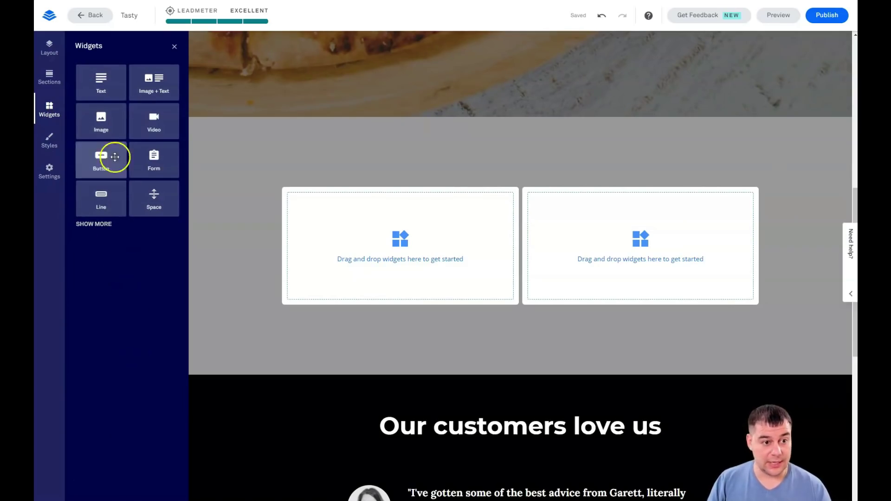
pyautogui.moveTo(151, 123); pyautogui.dragTo(448, 256)
pyautogui.click(158, 123)
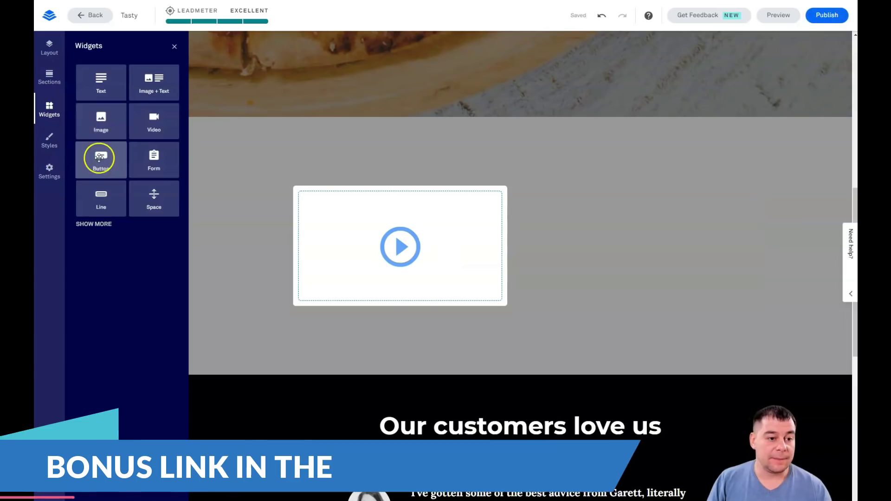
pyautogui.moveTo(101, 154); pyautogui.dragTo(637, 246)
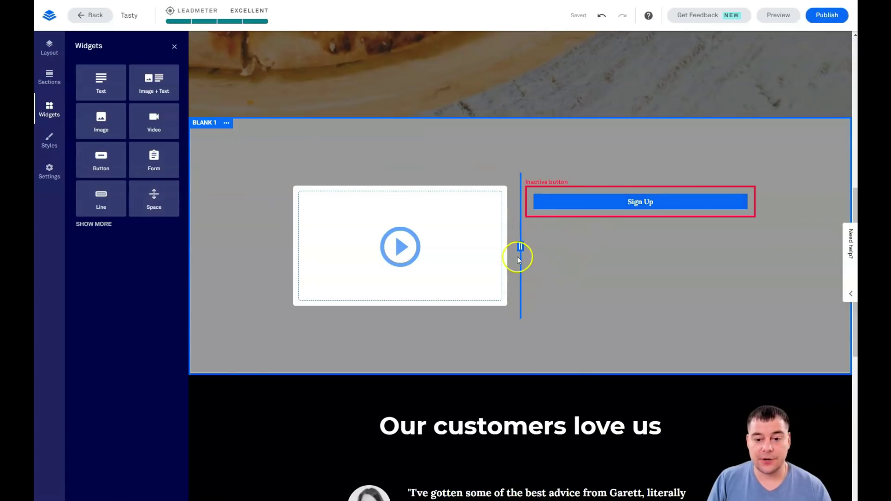
# Widen the video column in Blank 1, place a Space widget above the Sign Up button, and close the widget list
pyautogui.moveTo(554, 255); pyautogui.dragTo(613, 251)
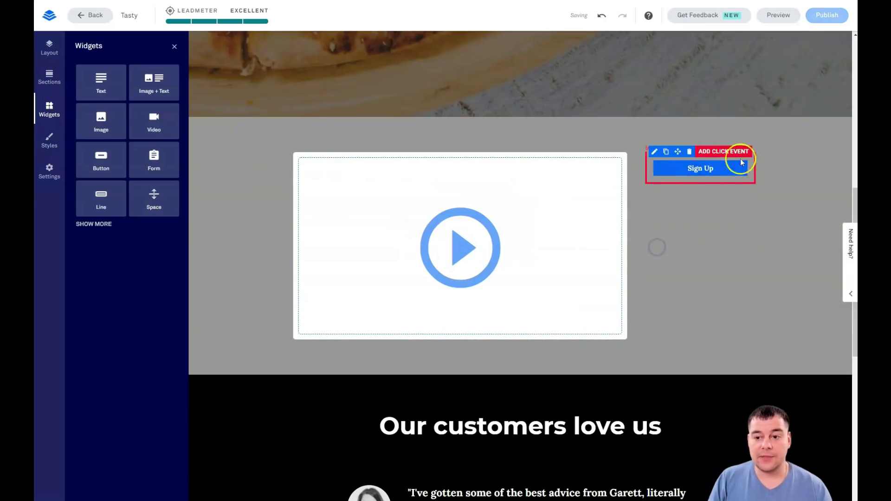
pyautogui.click(673, 164)
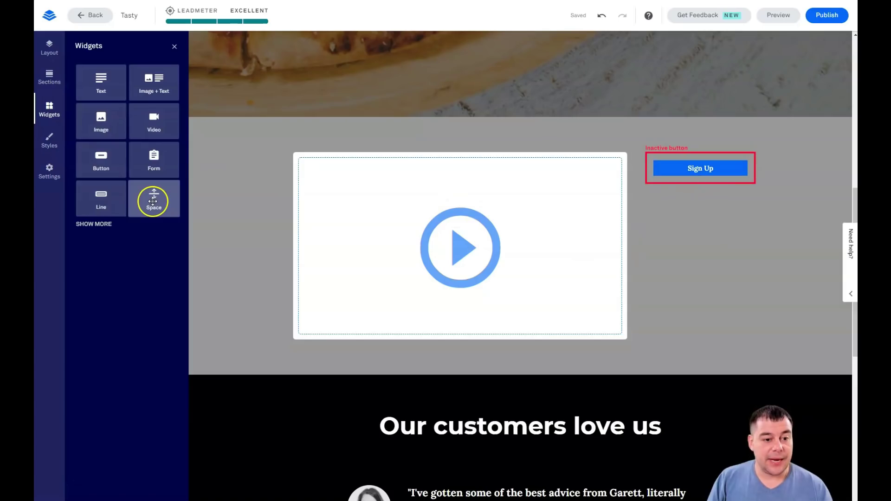
pyautogui.moveTo(694, 179)
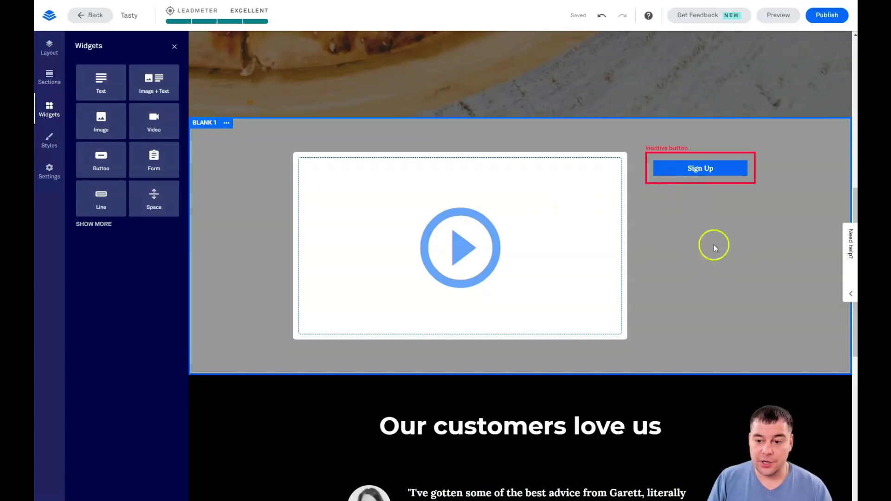
pyautogui.moveTo(154, 201); pyautogui.dragTo(706, 223)
pyautogui.moveTo(124, 124); pyautogui.dragTo(170, 49)
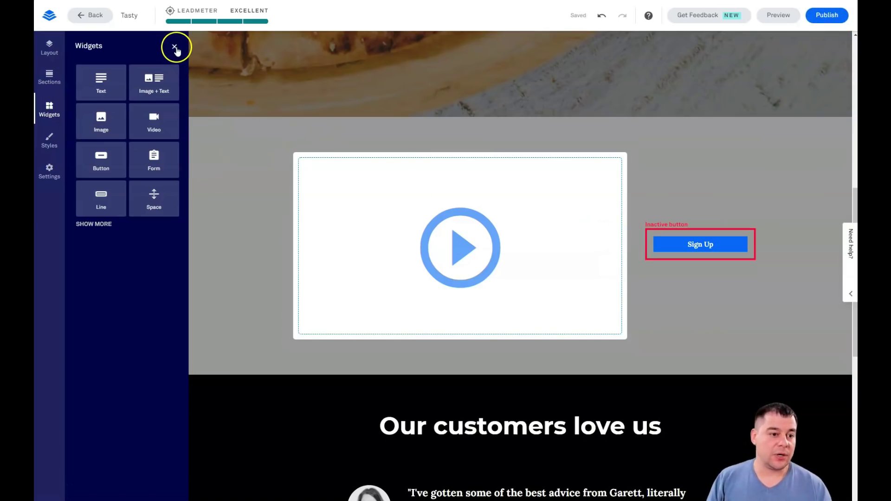
pyautogui.click(175, 47)
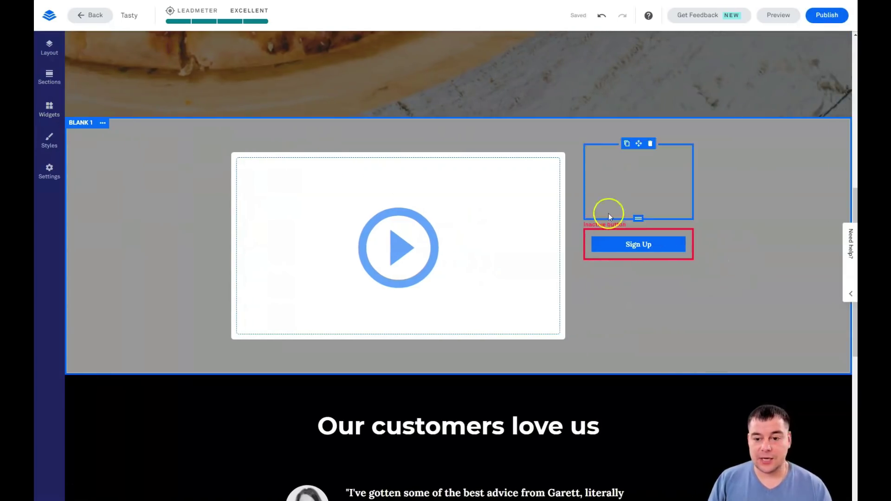
# Review the page from the Hero section down to the video and Sign Up button in Blank 1
pyautogui.scroll(10, 634, 262)
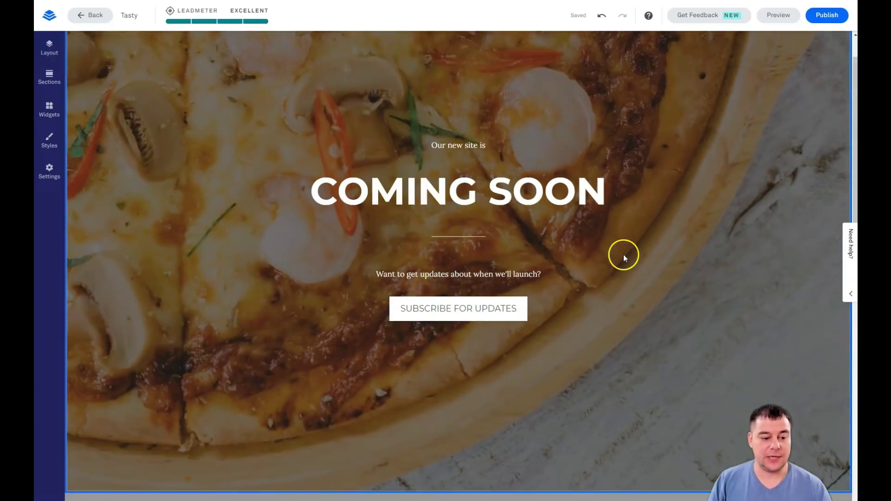
pyautogui.scroll(1, 608, 252)
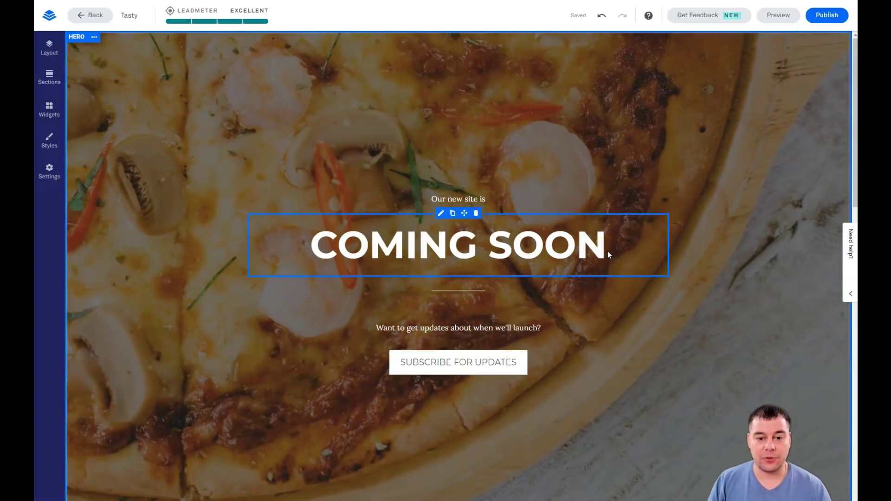
pyautogui.scroll(-6, 557, 228)
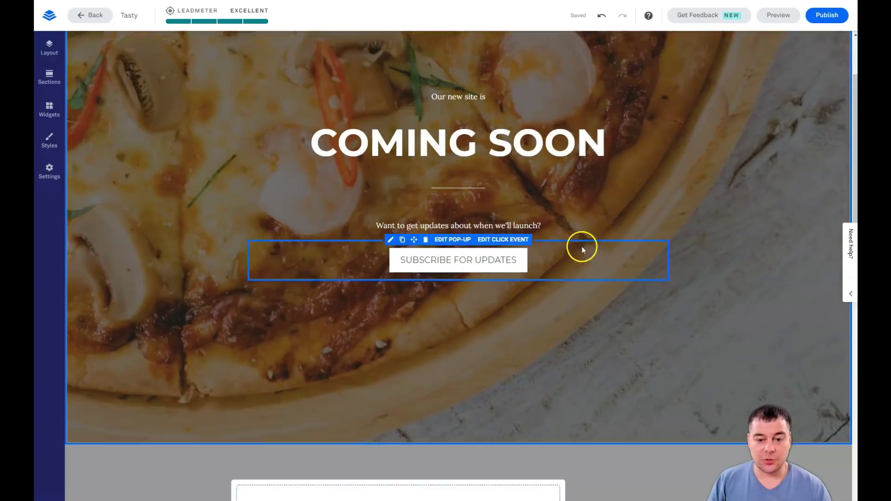
pyautogui.scroll(-3, 596, 234)
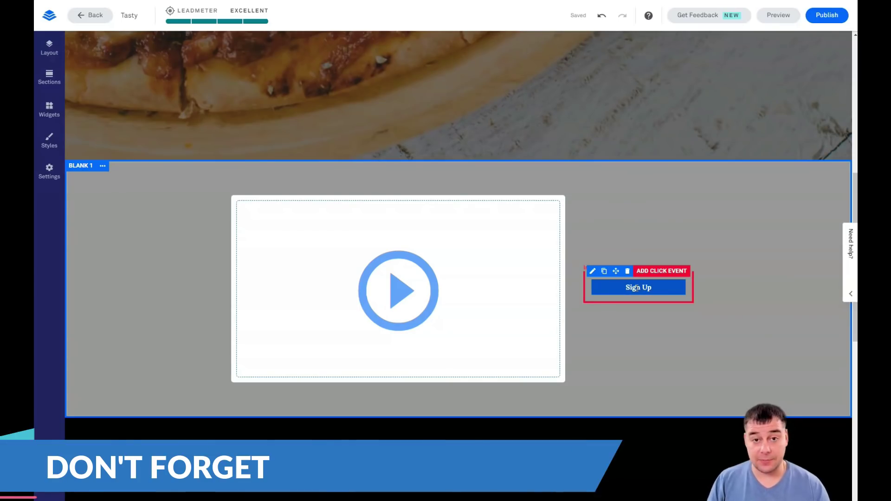
pyautogui.scroll(-1, 632, 264)
pyautogui.moveTo(631, 260)
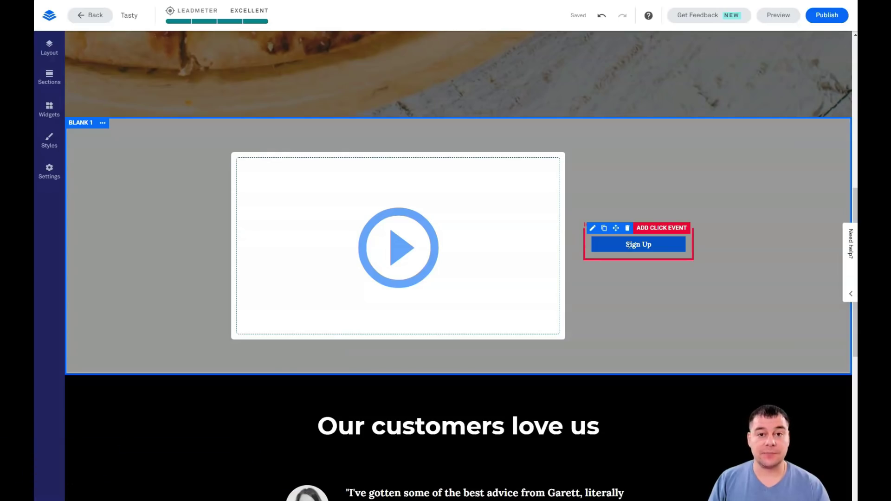
pyautogui.click(629, 268)
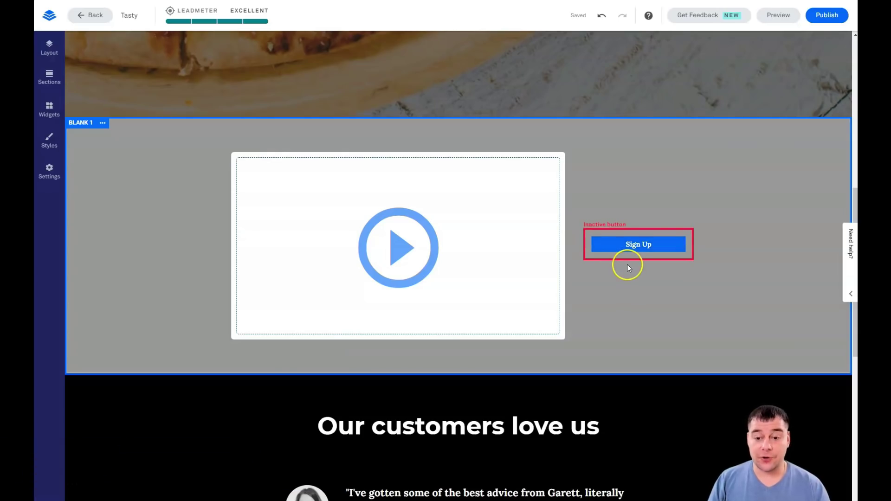
# Make the Sign Up button open a pop-up as its click event and create a new pop-up for it
pyautogui.moveTo(630, 249)
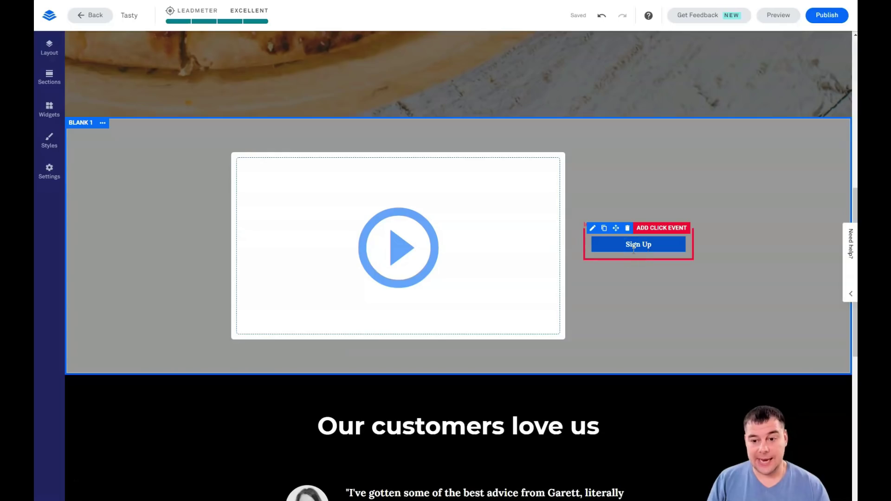
pyautogui.click(658, 228)
pyautogui.click(656, 254)
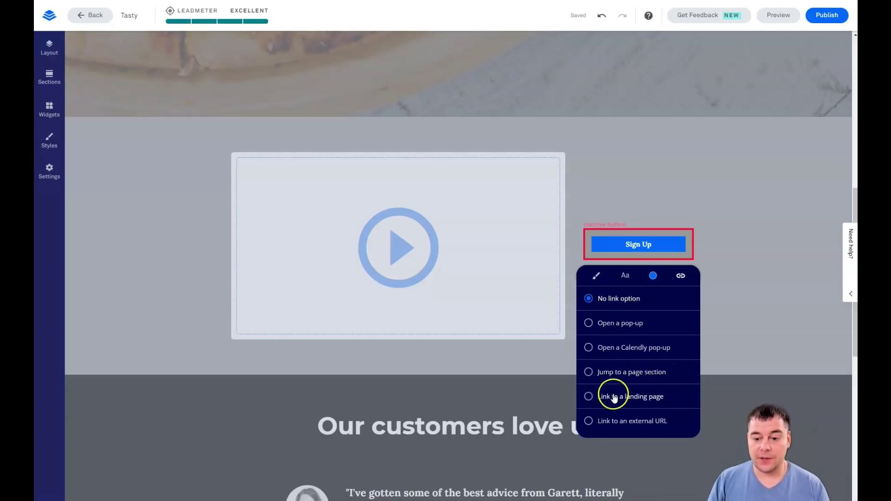
pyautogui.click(590, 322)
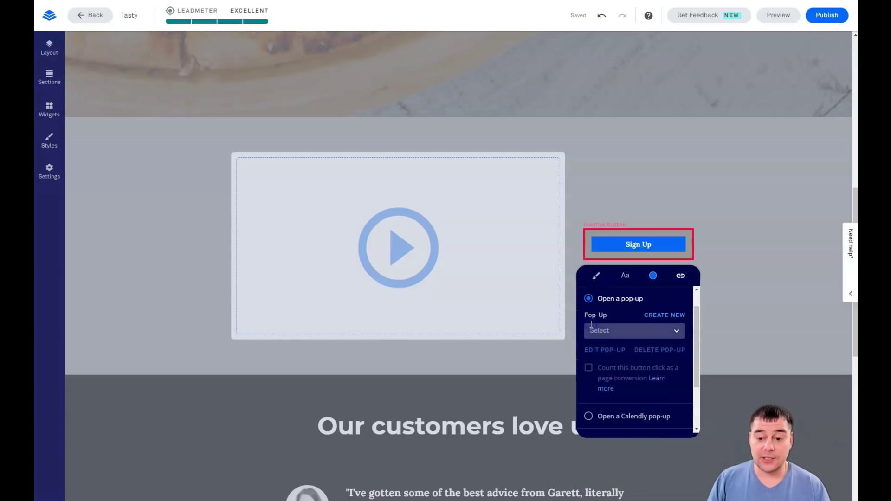
pyautogui.click(661, 320)
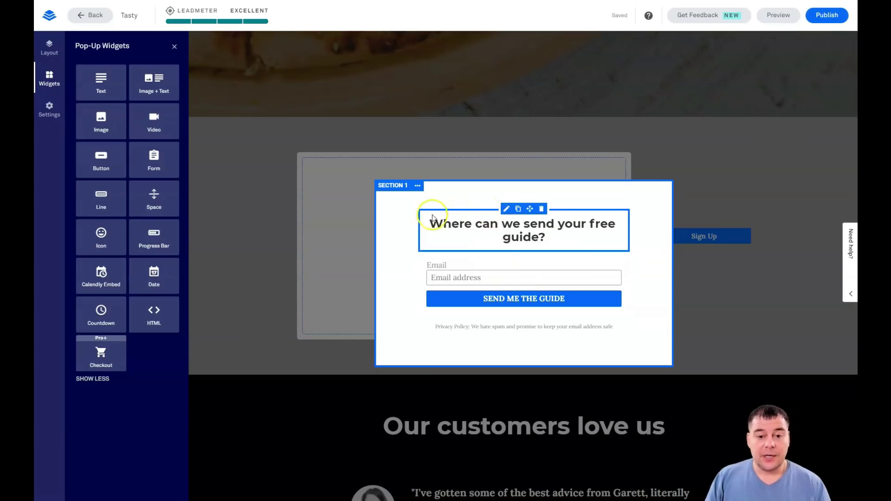
# Select the pop-up heading "Where can we send your free guide?" and look through its text color choices
pyautogui.click(517, 228)
pyautogui.doubleClick(532, 235)
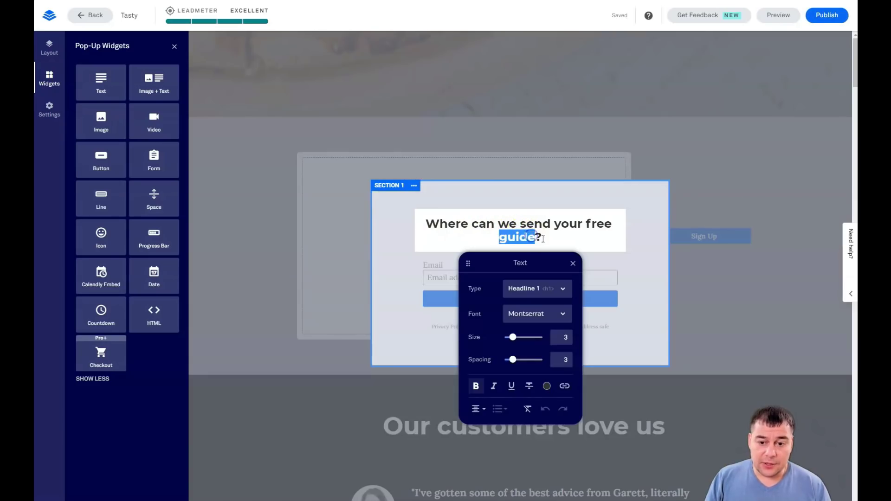
pyautogui.moveTo(541, 237); pyautogui.dragTo(424, 218)
pyautogui.click(547, 386)
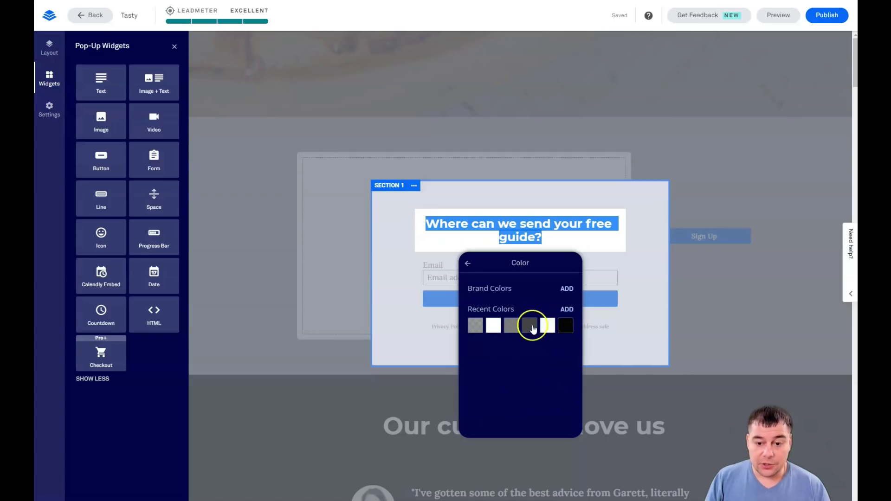
pyautogui.click(583, 253)
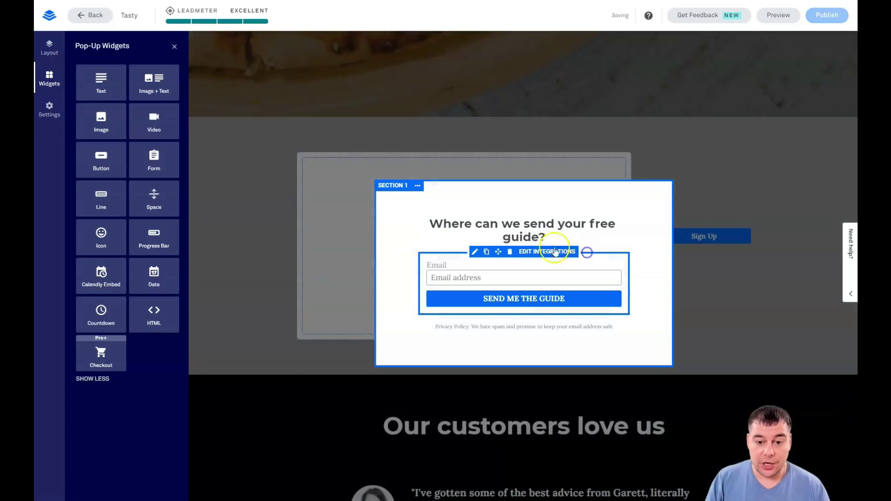
# Set the pop-up heading's spacing to 5 and change the font of its whole text to Karla
pyautogui.click(513, 230)
pyautogui.moveTo(513, 338); pyautogui.dragTo(521, 360)
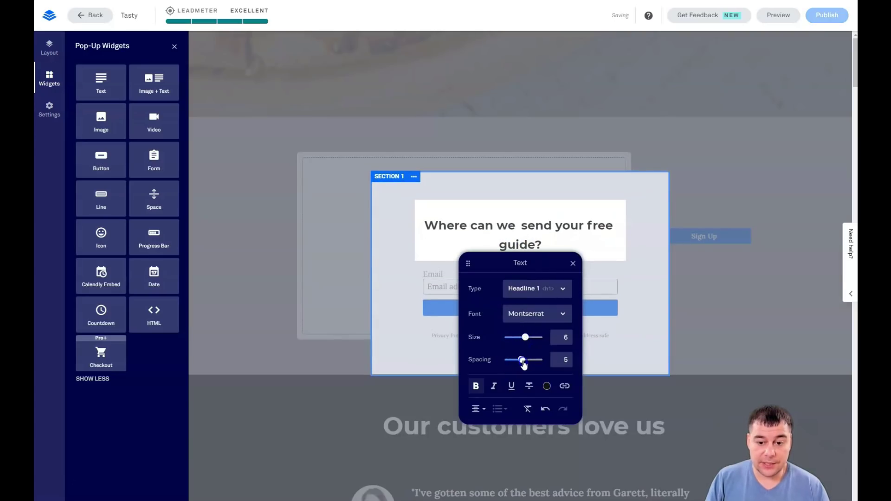
pyautogui.click(562, 315)
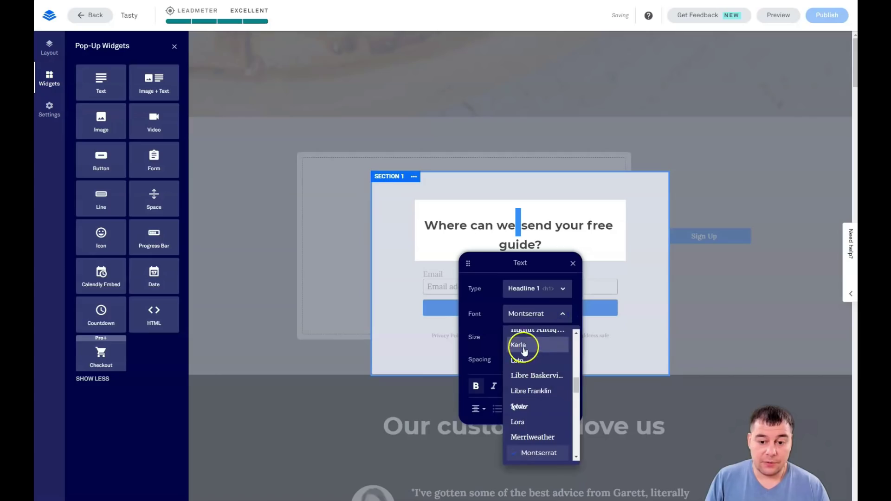
pyautogui.click(525, 350)
pyautogui.moveTo(542, 245); pyautogui.dragTo(419, 227)
pyautogui.click(548, 323)
pyautogui.click(525, 351)
pyautogui.click(611, 252)
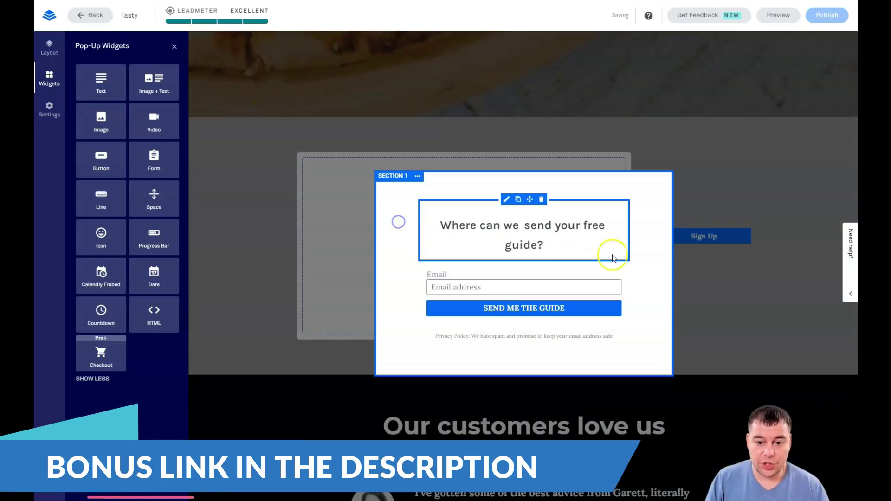
# Open the pop-up form's integration settings, examine the available native and Zapier integrations, and close the integrations list
pyautogui.click(529, 265)
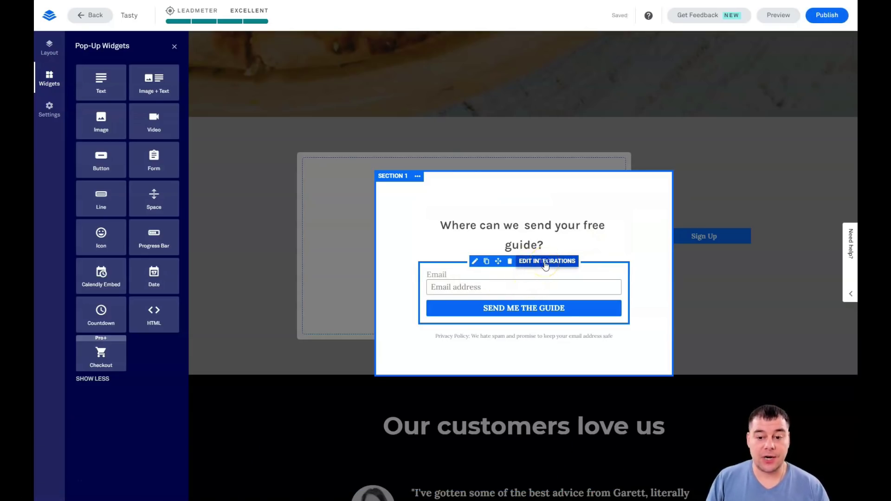
pyautogui.click(546, 262)
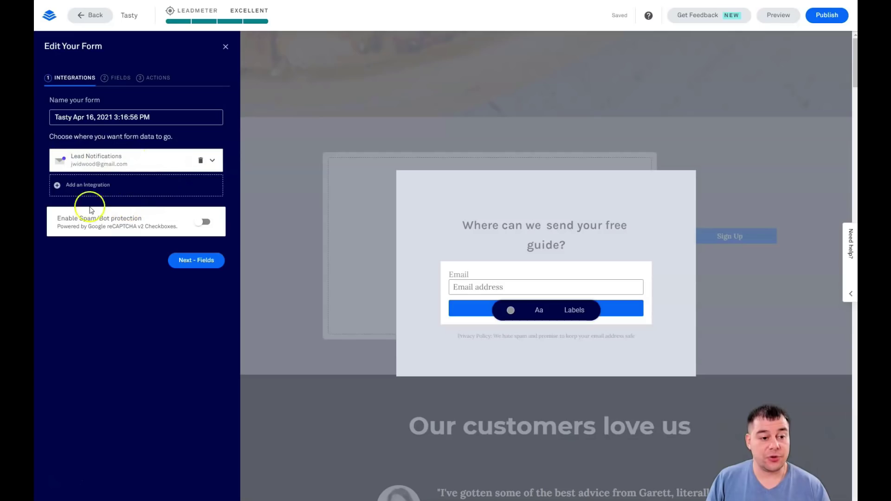
pyautogui.click(70, 187)
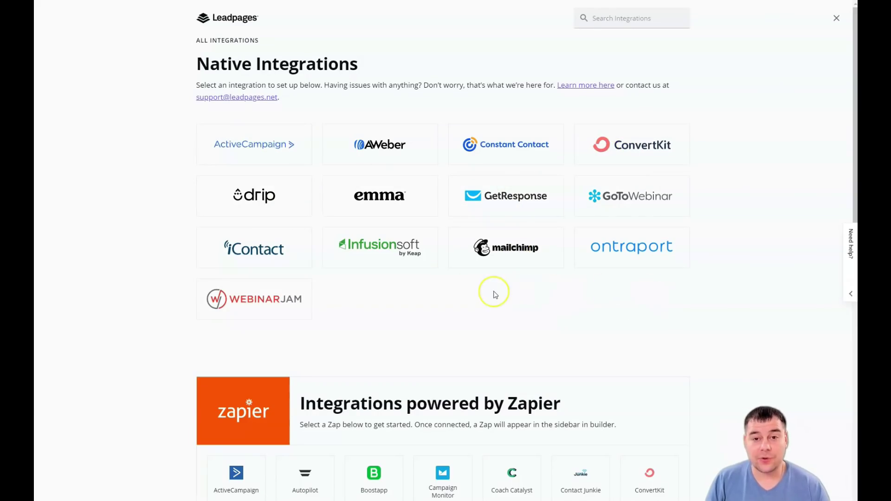
pyautogui.scroll(-3, 496, 295)
pyautogui.scroll(3, 511, 193)
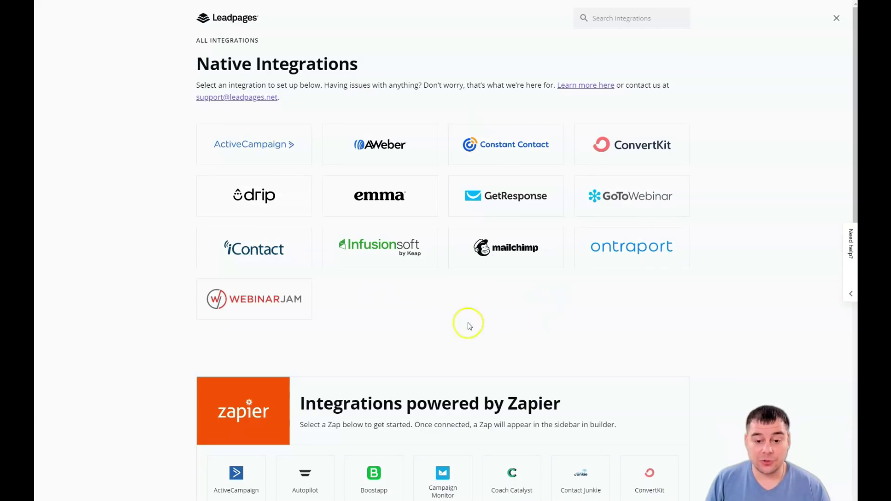
pyautogui.scroll(-2, 469, 325)
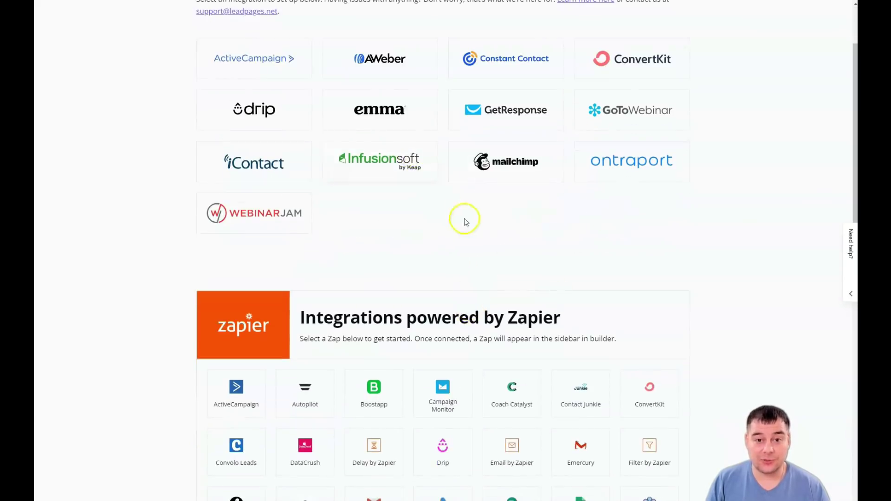
pyautogui.scroll(-1, 509, 219)
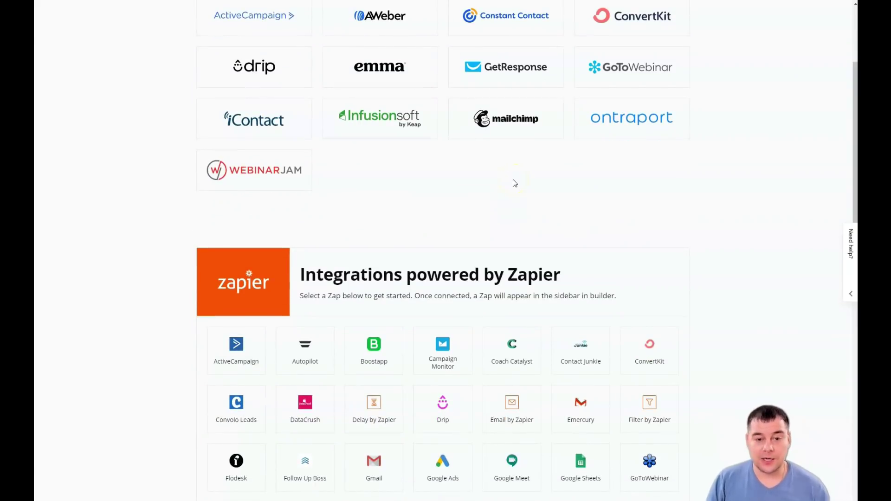
pyautogui.scroll(-2, 515, 182)
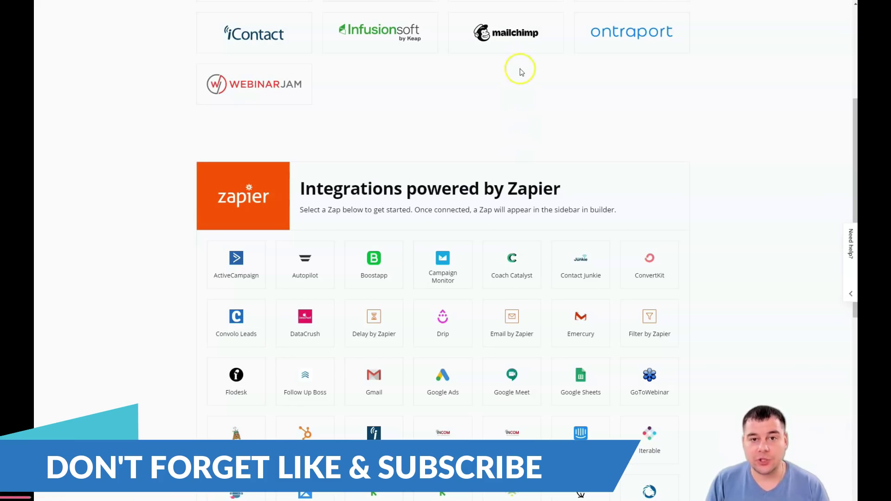
pyautogui.scroll(-1, 503, 208)
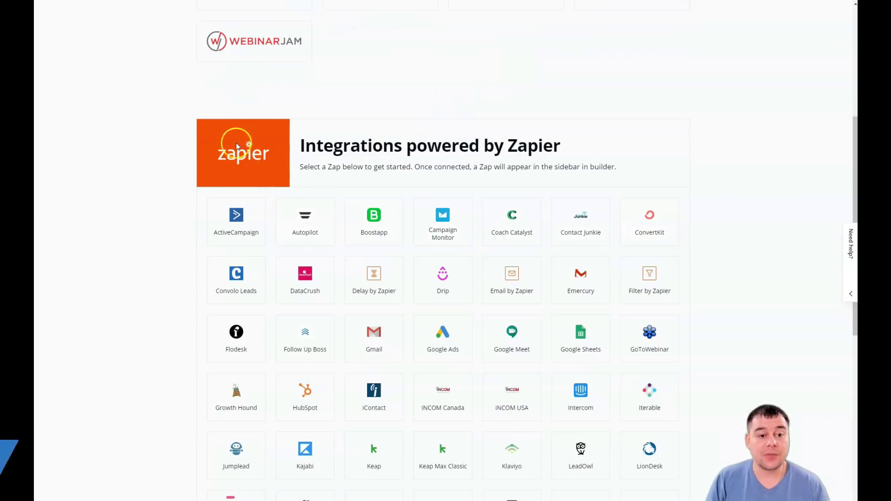
pyautogui.scroll(6, 575, 181)
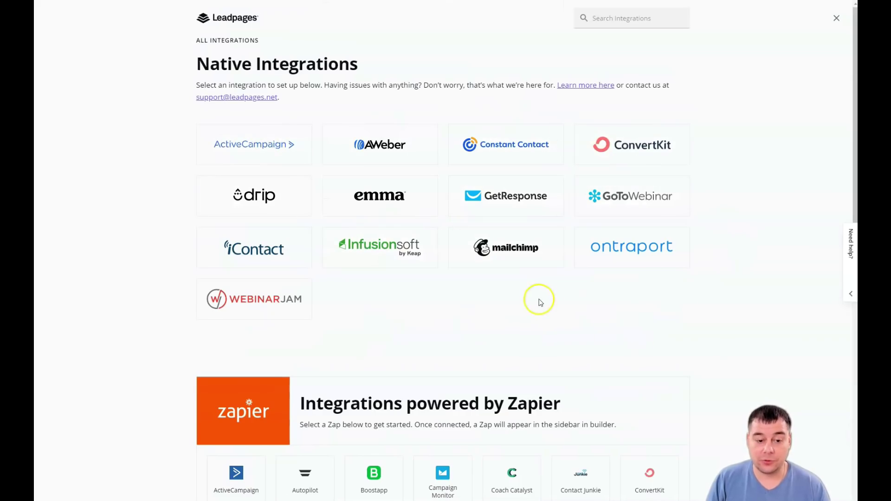
pyautogui.scroll(-5, 539, 297)
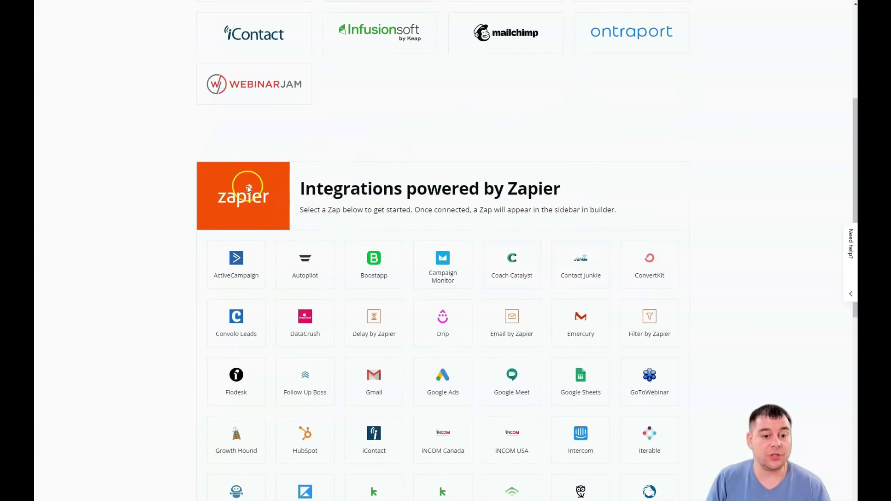
pyautogui.scroll(-2, 570, 308)
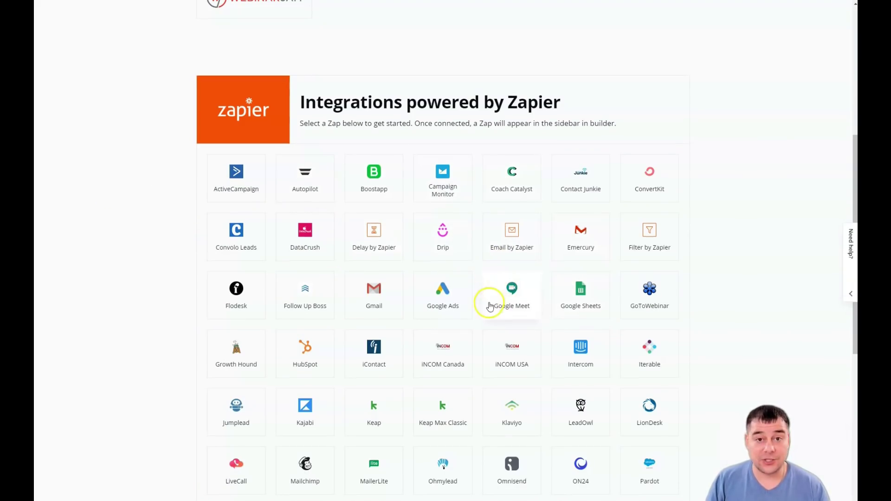
pyautogui.scroll(-3, 489, 304)
pyautogui.scroll(1, 474, 296)
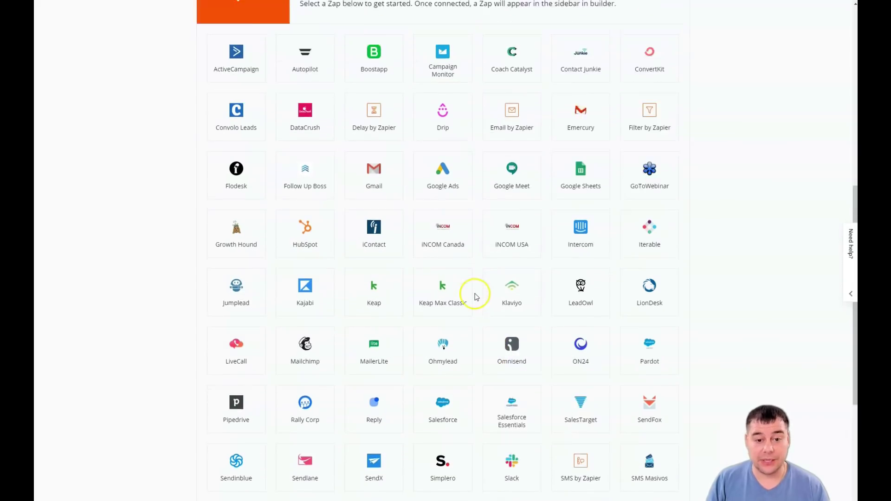
pyautogui.scroll(8, 476, 297)
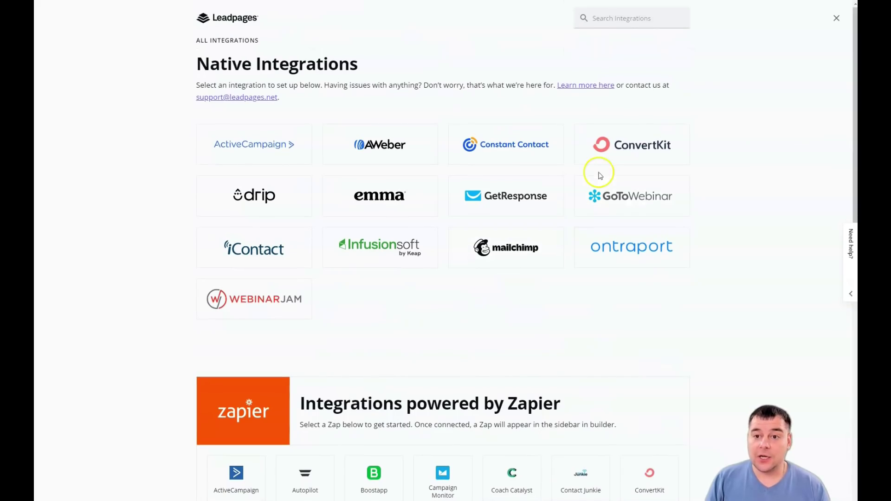
pyautogui.click(836, 20)
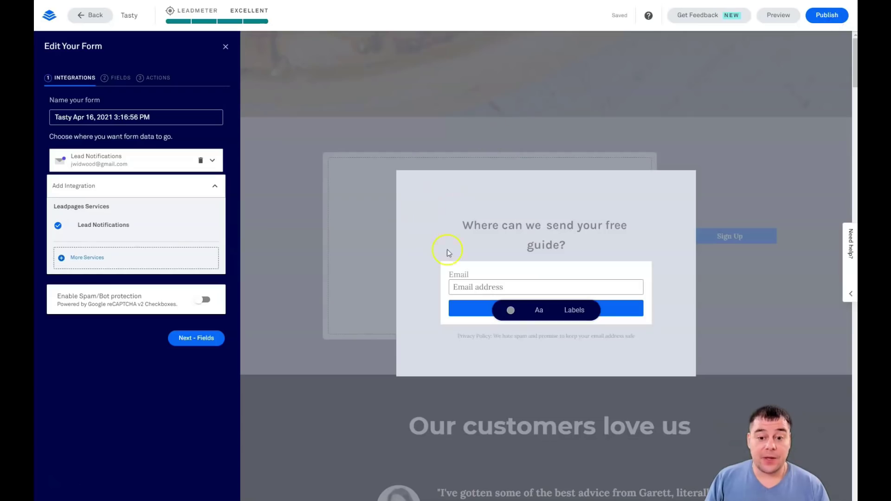
# Add a First Name field to the pop-up form and move it above the Email field
pyautogui.click(109, 81)
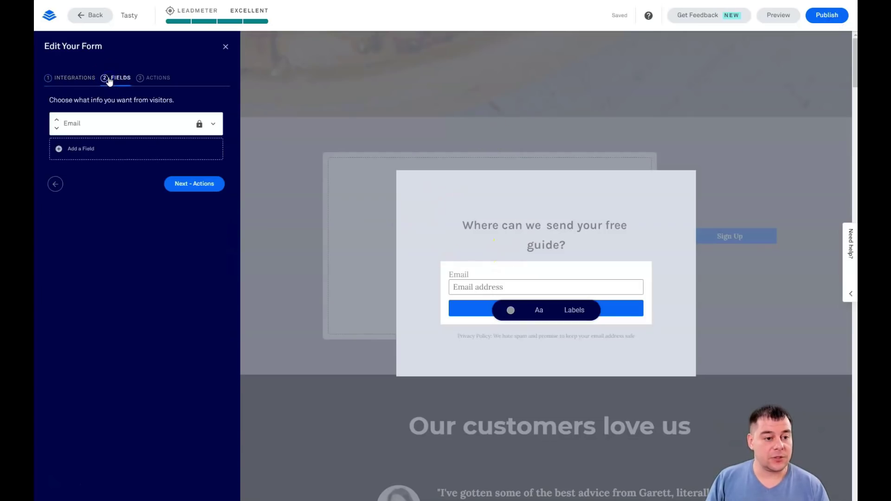
pyautogui.click(70, 153)
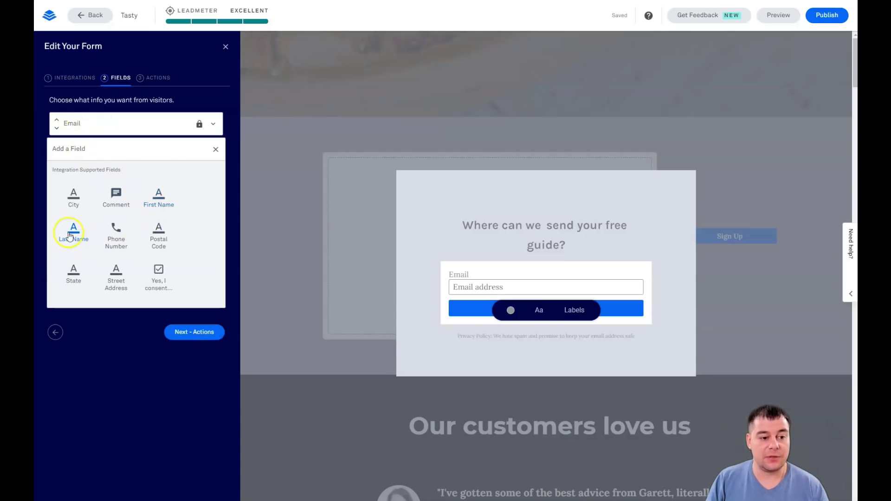
pyautogui.click(159, 191)
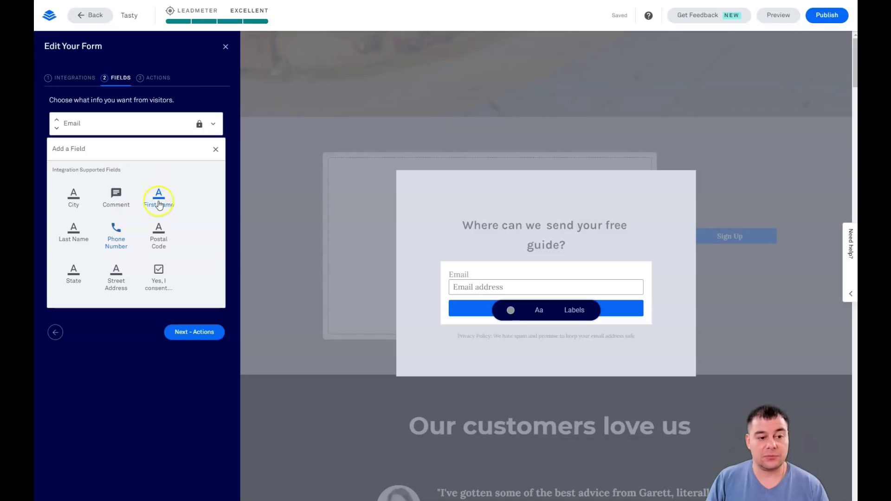
pyautogui.click(199, 152)
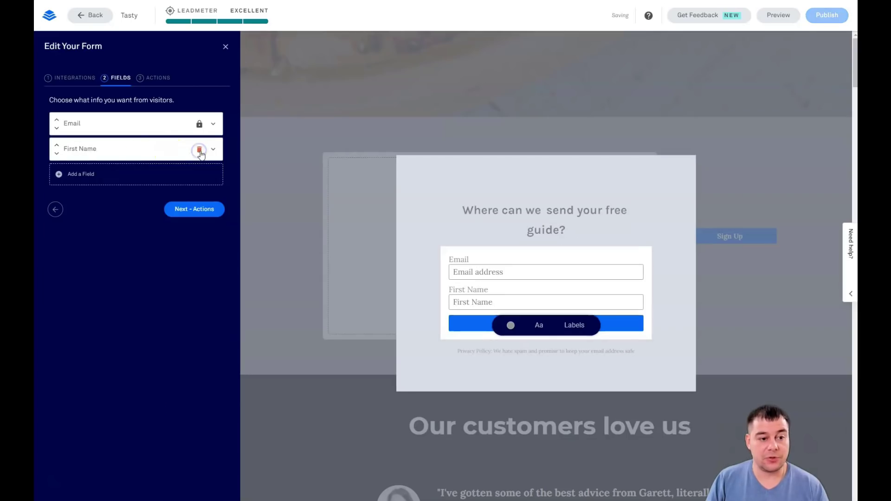
pyautogui.click(56, 144)
pyautogui.click(68, 145)
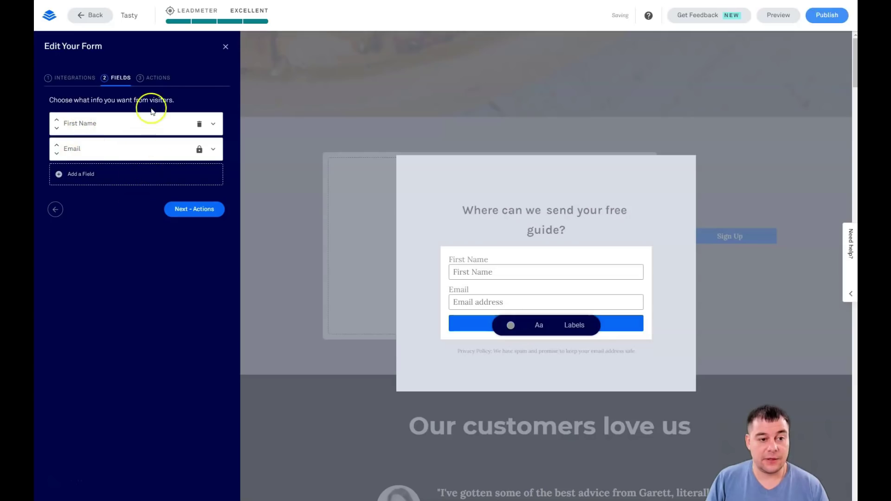
# Review the form's visitor destination and lead magnet actions, save the form, and close the pop-up
pyautogui.click(151, 79)
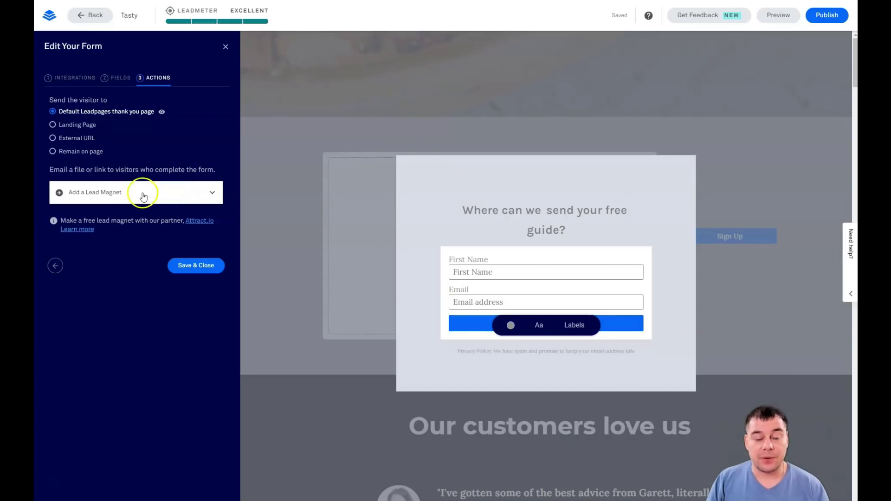
pyautogui.click(93, 192)
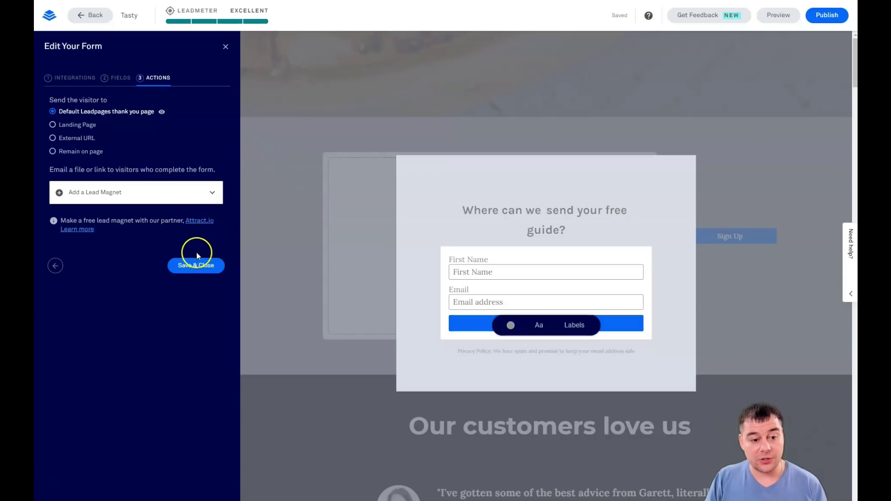
pyautogui.click(193, 268)
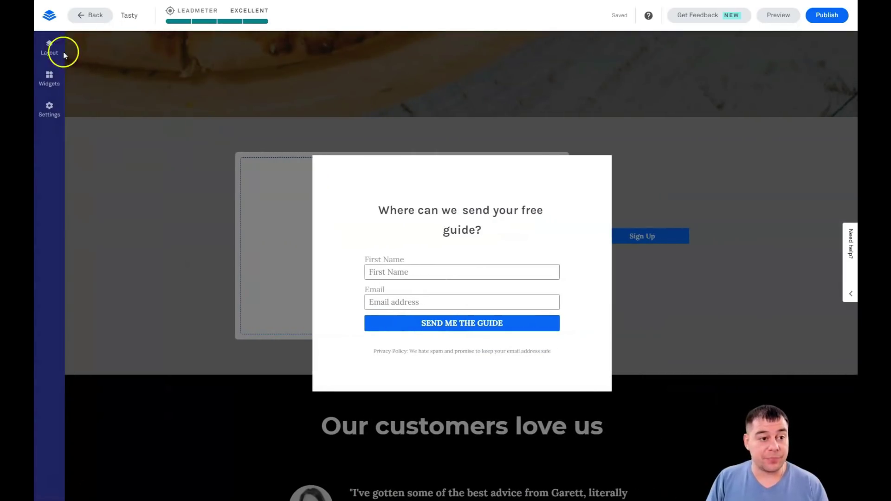
pyautogui.click(238, 92)
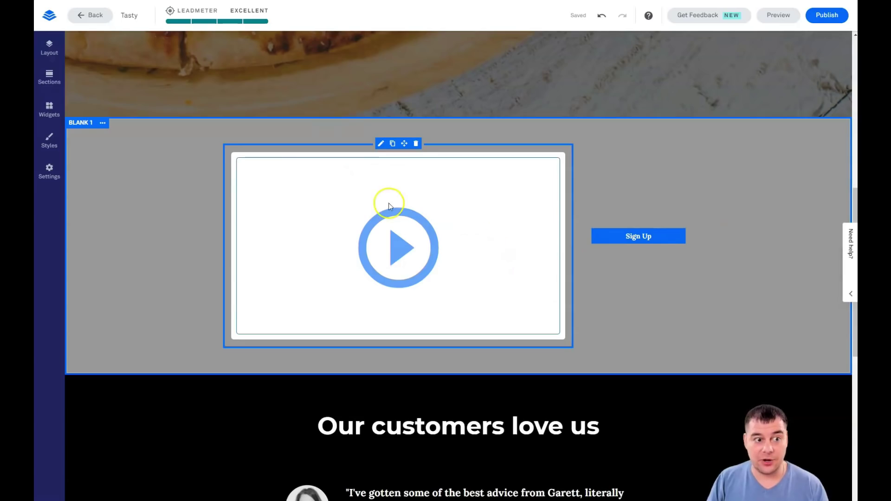
# Delete the Blank 1 and Testimonials 1 sections from the page, confirming each deletion
pyautogui.click(87, 145)
pyautogui.click(103, 123)
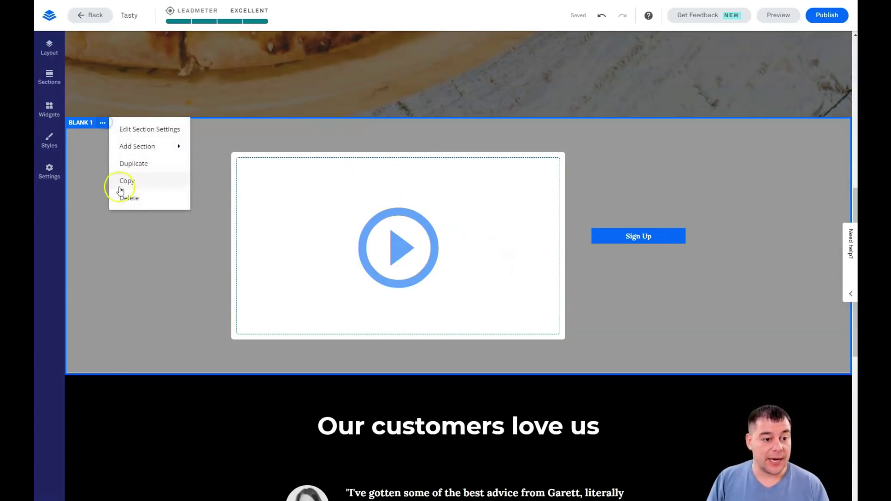
pyautogui.click(130, 199)
pyautogui.click(170, 165)
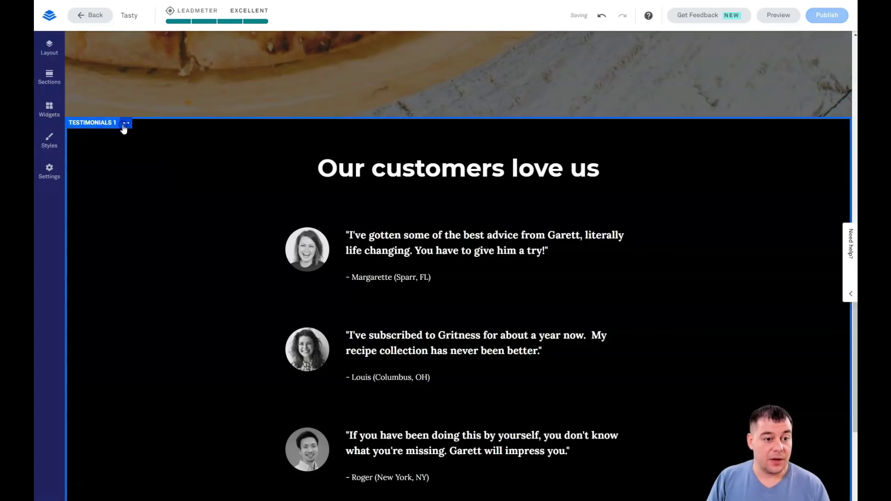
pyautogui.click(125, 123)
pyautogui.click(158, 198)
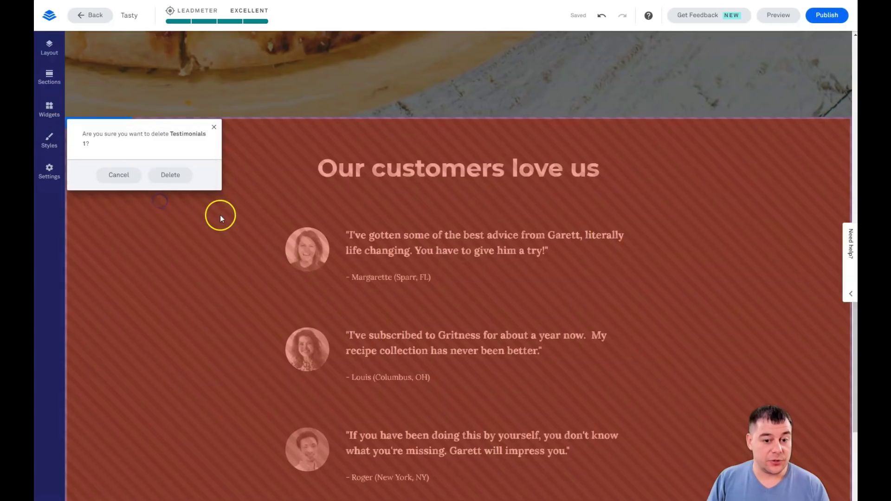
pyautogui.click(166, 170)
# Examine the page's SEO, social, analytics and language settings and close them without changes
pyautogui.scroll(3, 140, 188)
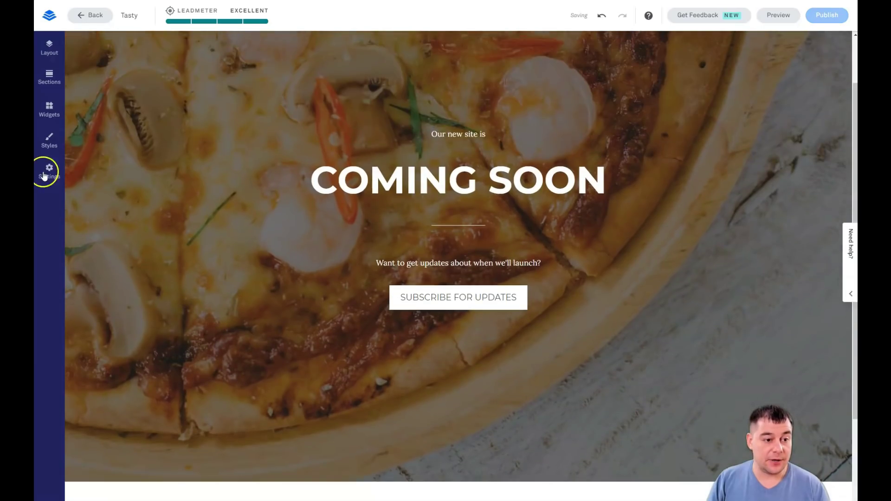
pyautogui.click(49, 170)
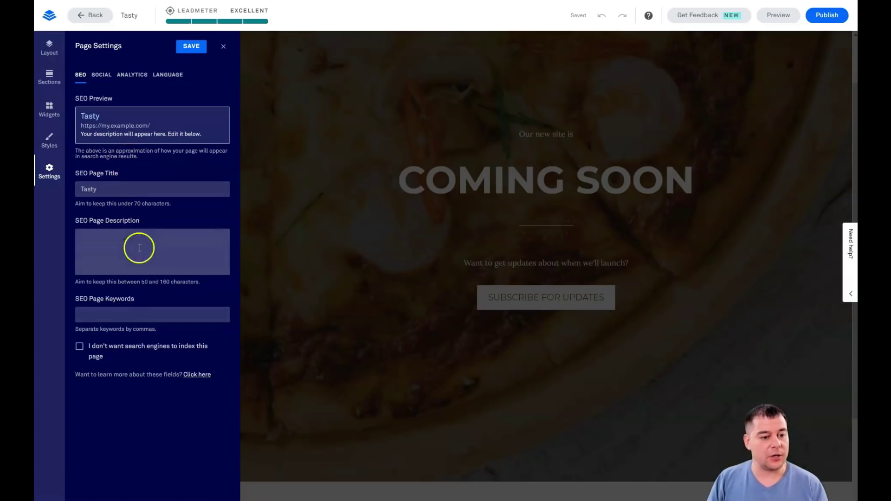
pyautogui.click(101, 75)
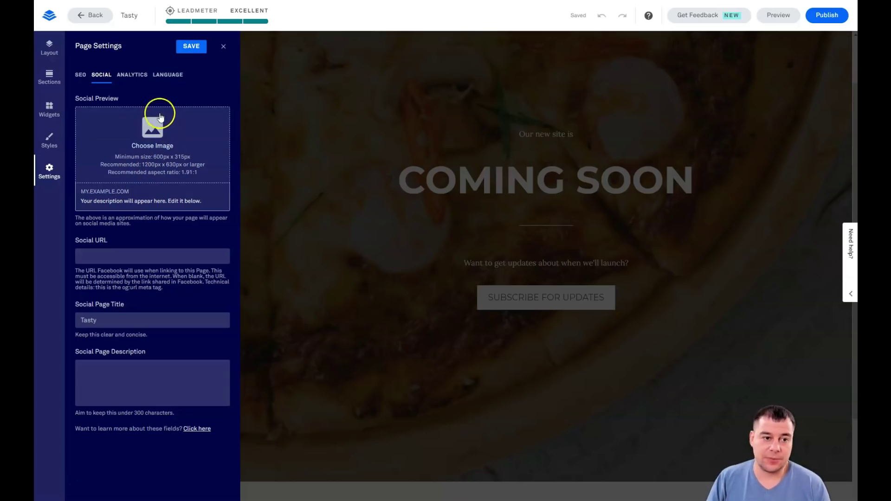
pyautogui.click(127, 75)
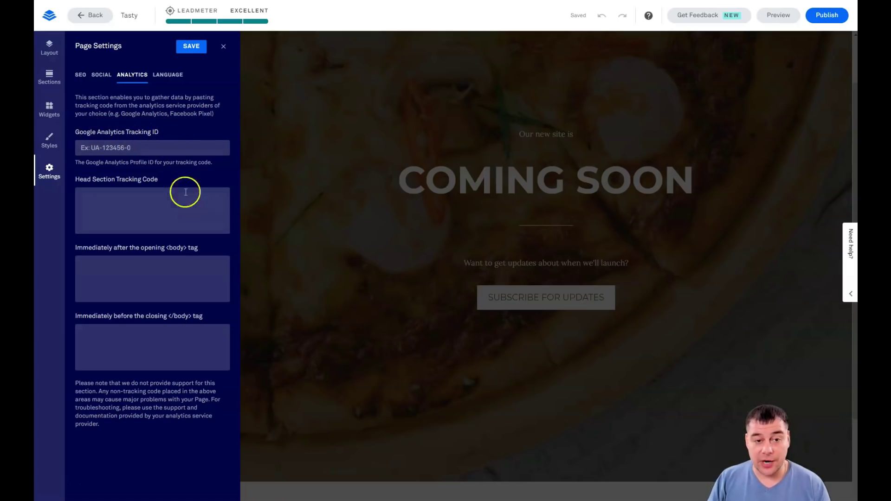
pyautogui.click(167, 79)
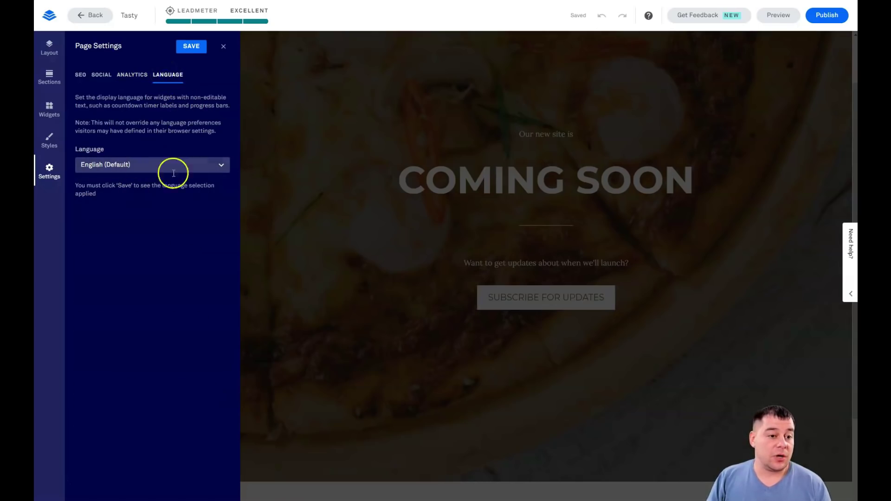
pyautogui.click(224, 48)
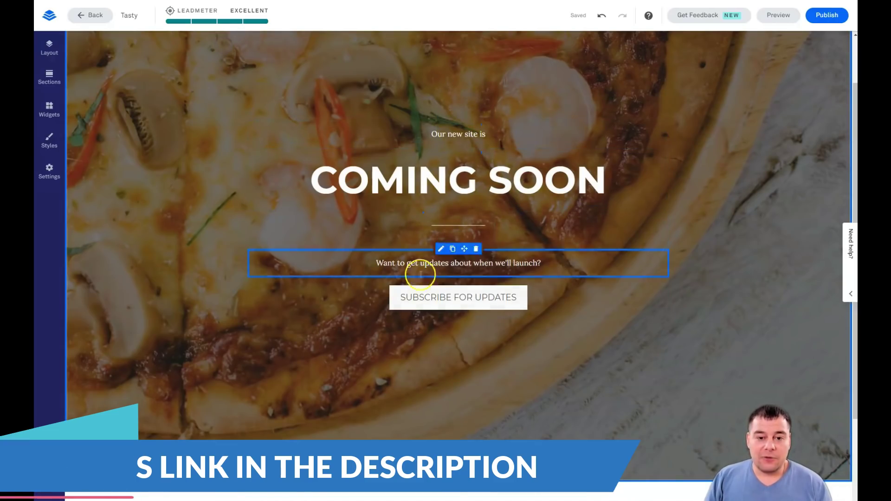
pyautogui.moveTo(462, 133)
pyautogui.moveTo(465, 122)
pyautogui.mouseDown()
pyautogui.moveTo(432, 143)
pyautogui.moveTo(258, 164)
pyautogui.moveTo(453, 120)
pyautogui.moveTo(577, 133)
pyautogui.moveTo(657, 169)
pyautogui.moveTo(662, 175)
pyautogui.moveTo(502, 199)
pyautogui.moveTo(462, 222)
pyautogui.moveTo(472, 249)
pyautogui.moveTo(463, 216)
pyautogui.moveTo(456, 354)
pyautogui.moveTo(445, 151)
pyautogui.moveTo(464, 97)
pyautogui.moveTo(458, 139)
pyautogui.moveTo(456, 122)
pyautogui.mouseUp()
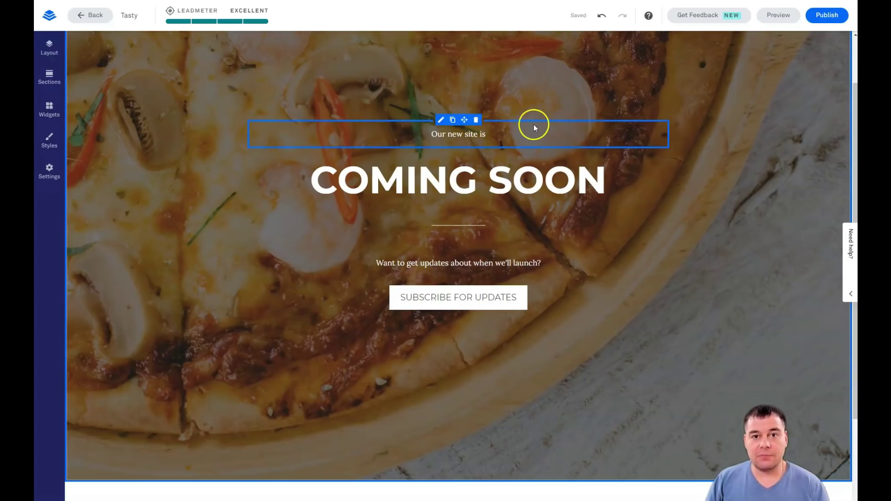
# Insert "YOUR BEST PIZZA IS" before "COMING SOON" in the hero headline and finish editing the text
pyautogui.scroll(-3, 540, 122)
pyautogui.scroll(5, 541, 122)
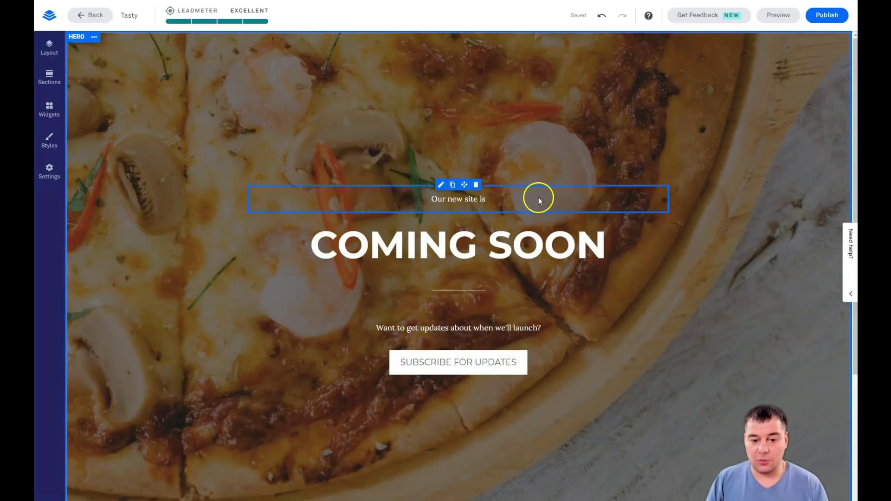
pyautogui.click(311, 248)
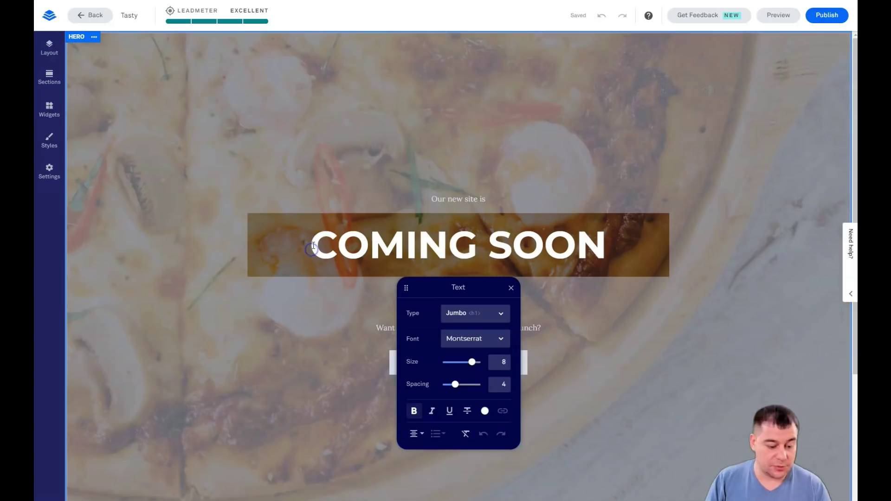
pyautogui.write('YOUR BEST PIZZA IS')
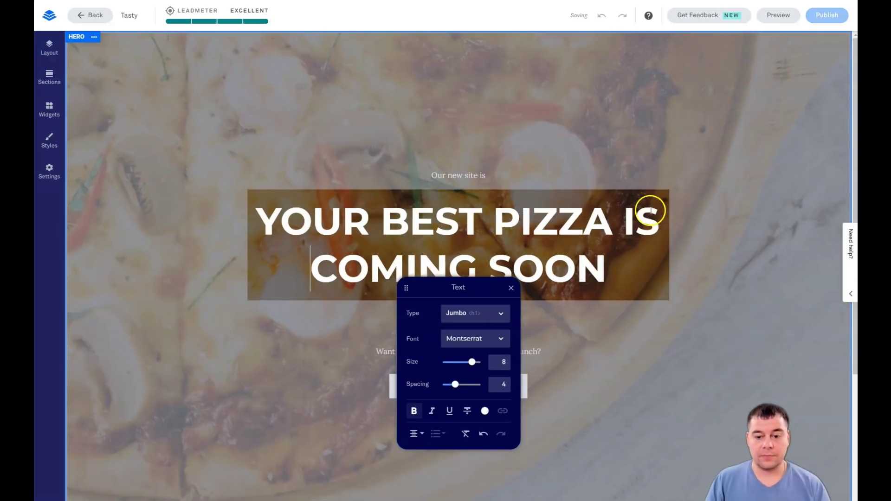
pyautogui.click(633, 143)
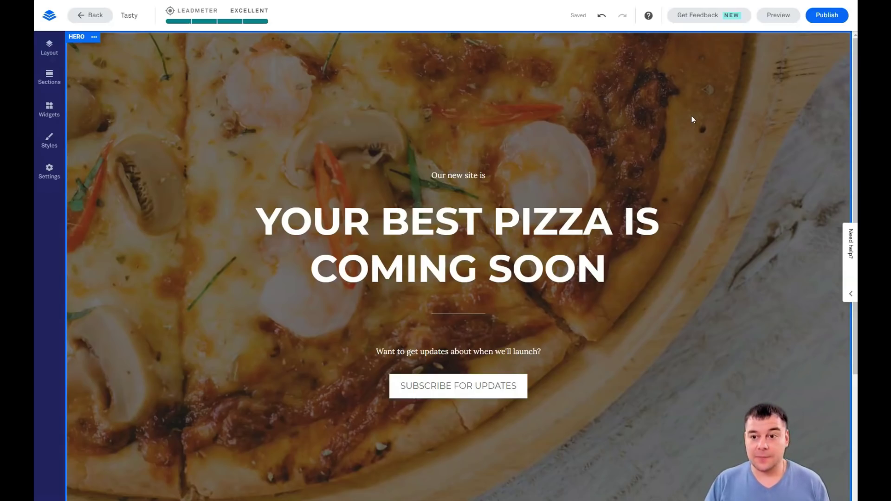
pyautogui.click(662, 118)
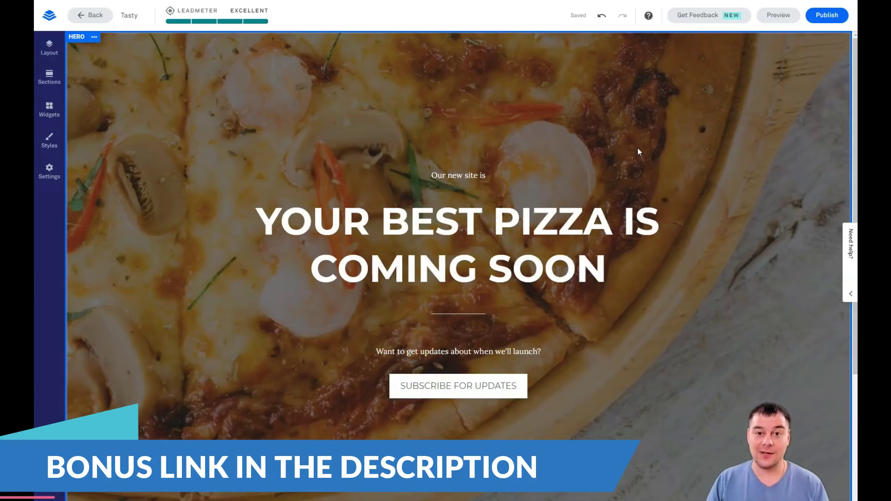
pyautogui.click(645, 129)
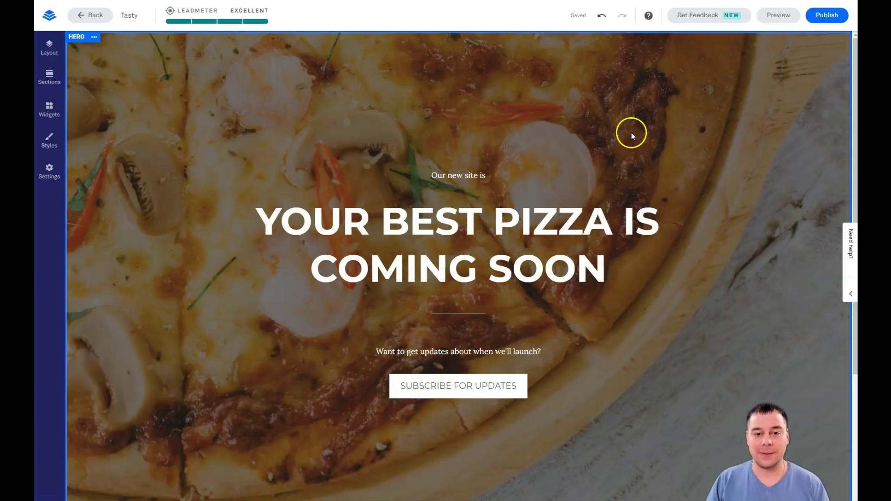